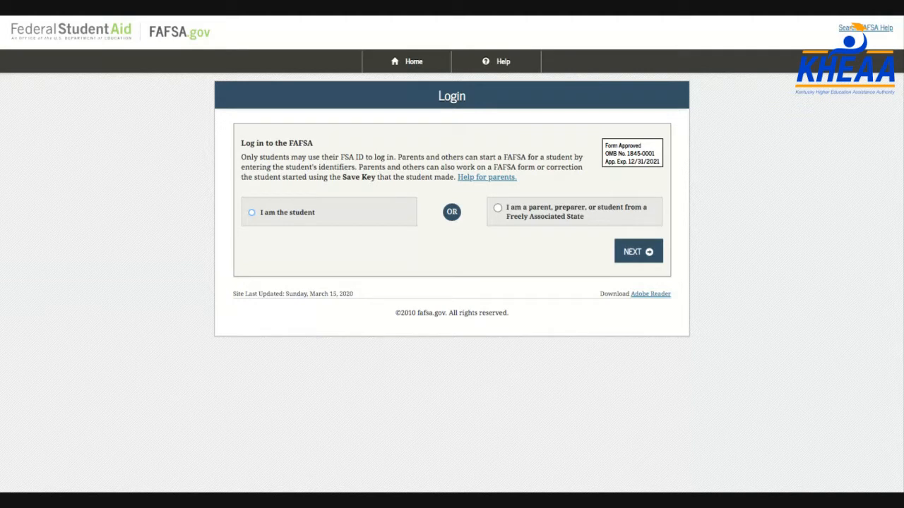
Select 'I am the student' as the login role on the FAFSA login page
left_click(305, 214)
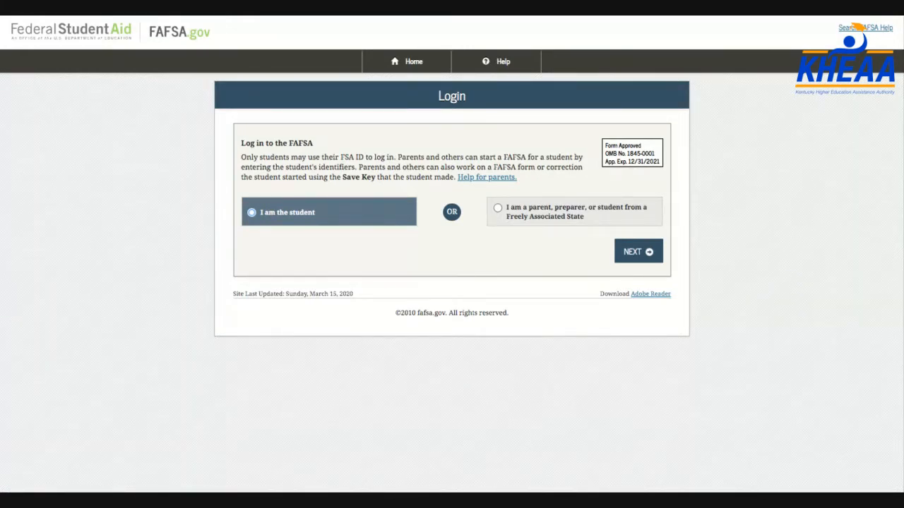
Log in as the student with the student's FSA ID username and password
left_click(294, 219)
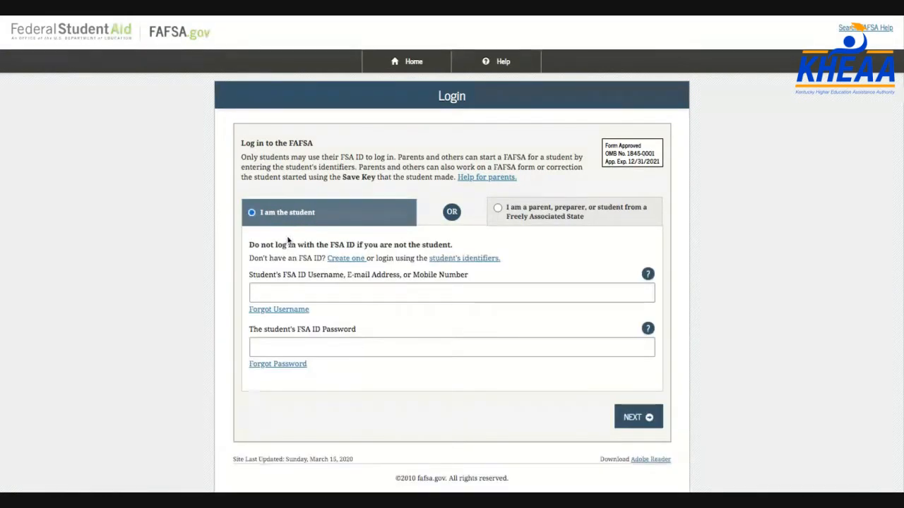
left_click(296, 290)
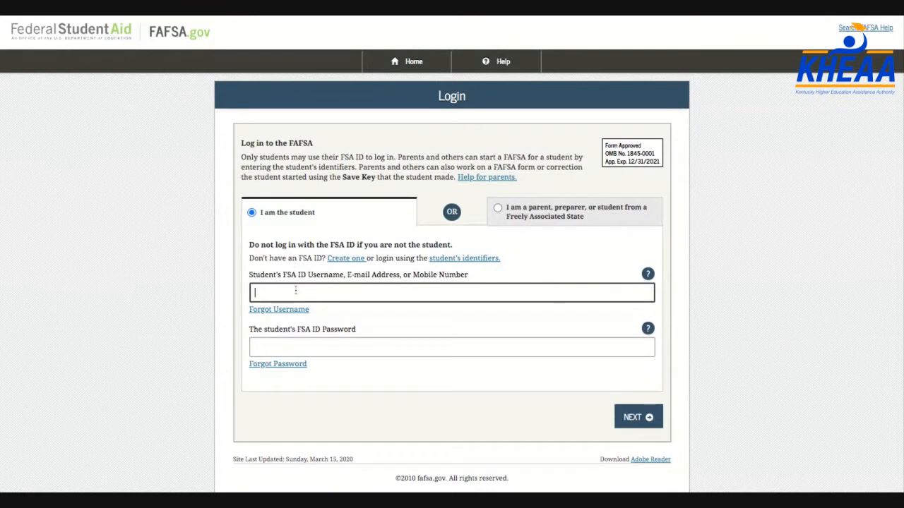
type("newus")
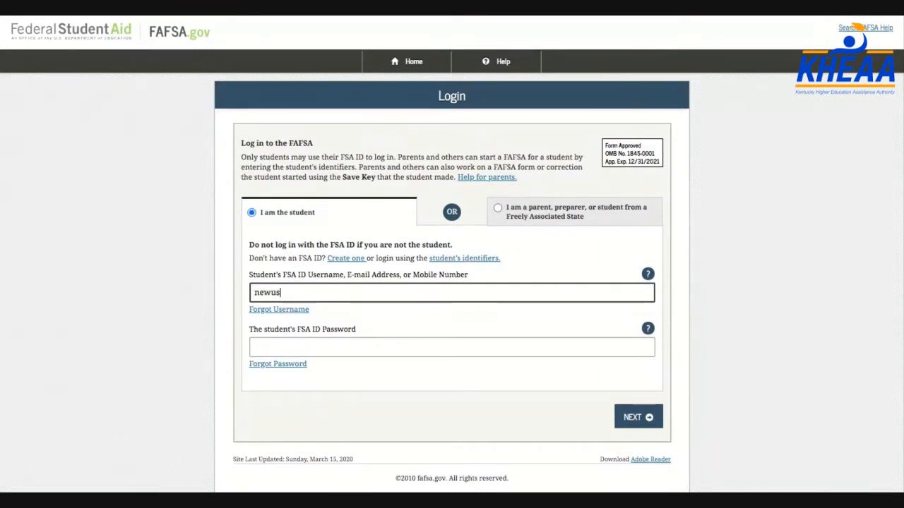
type("er52")
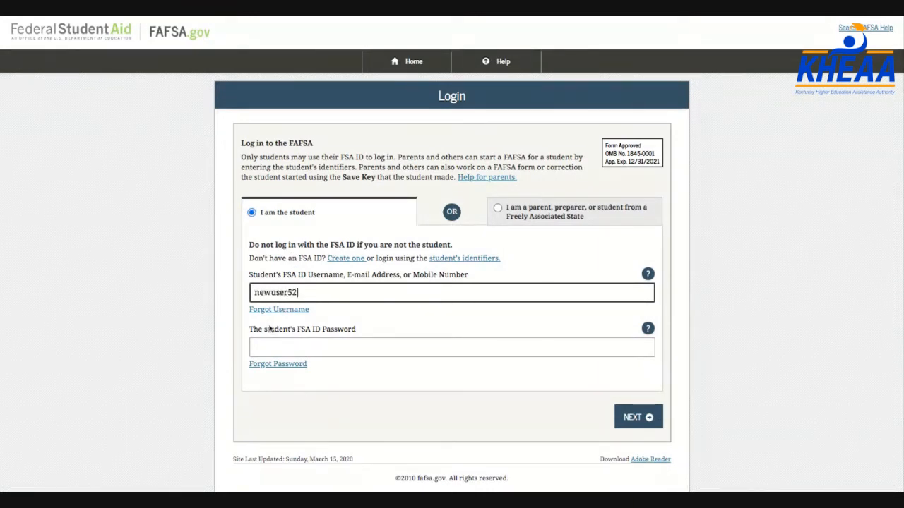
left_click(271, 340)
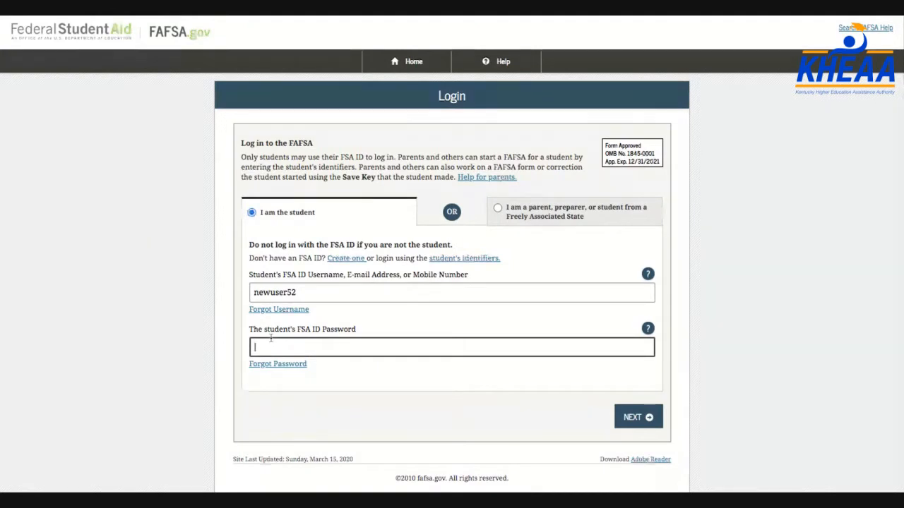
type("•••••••••••")
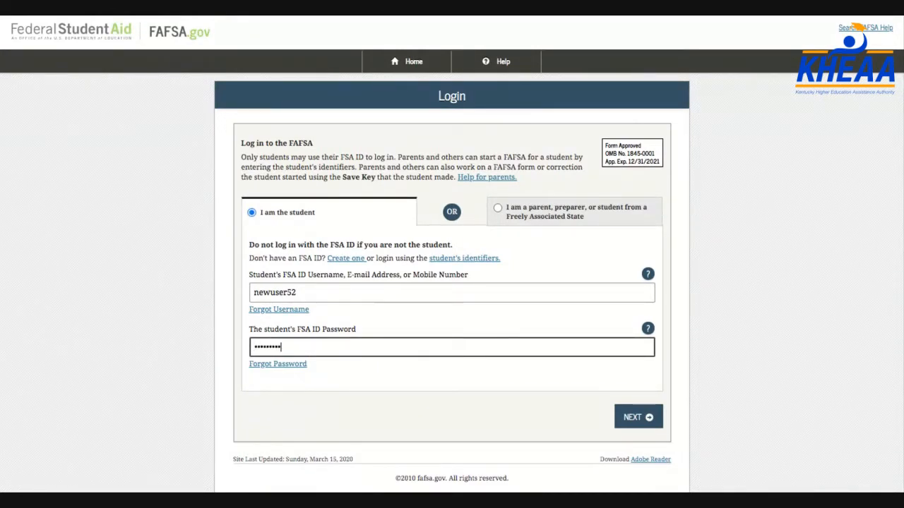
left_click(634, 418)
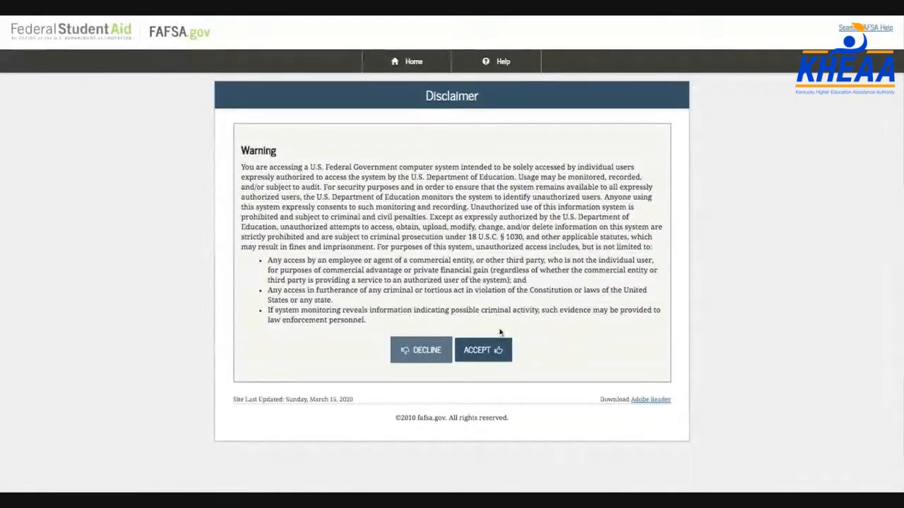
Accept the federal usage disclaimer and start a new 2020-2021 FAFSA
left_click(486, 355)
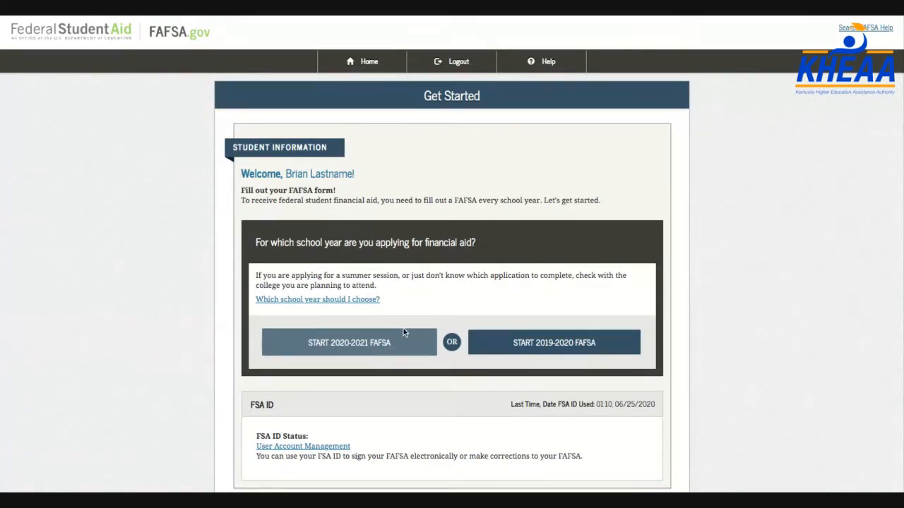
left_click(364, 346)
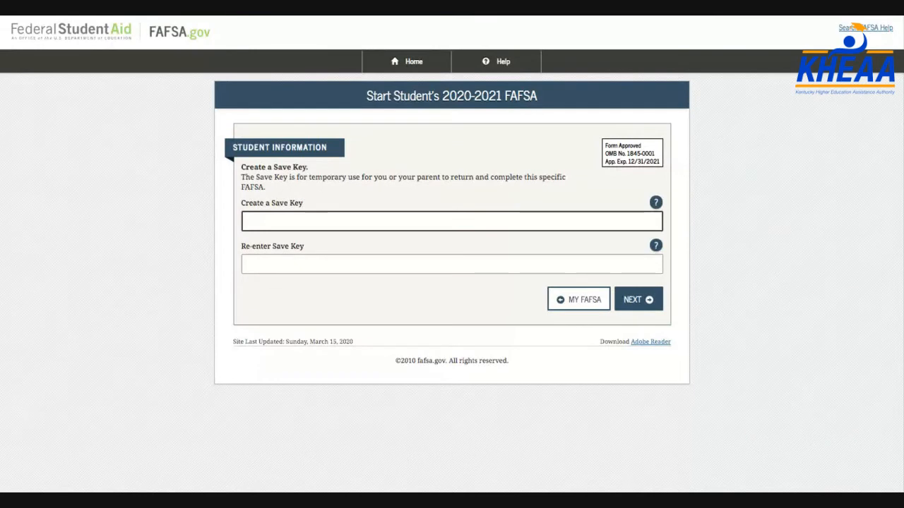
Create a Save Key, entering it twice to confirm, and submit it
type("****")
left_click(330, 264)
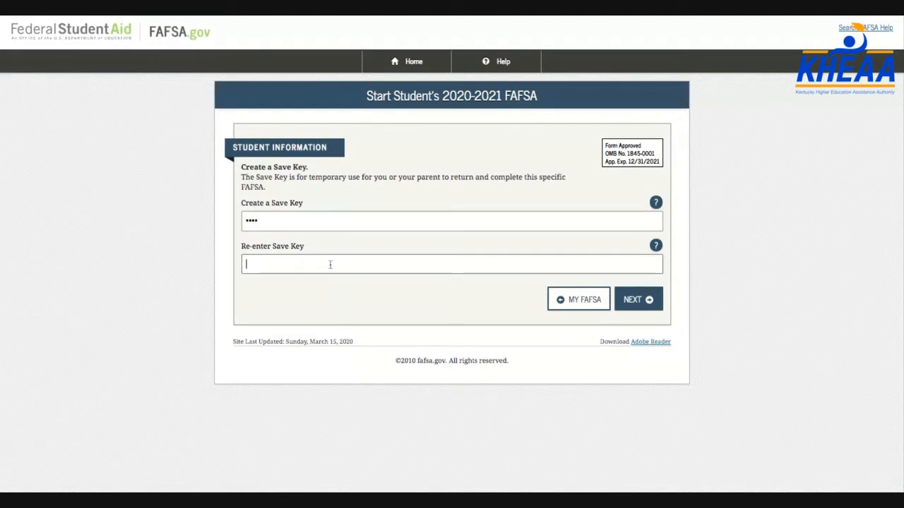
type("****")
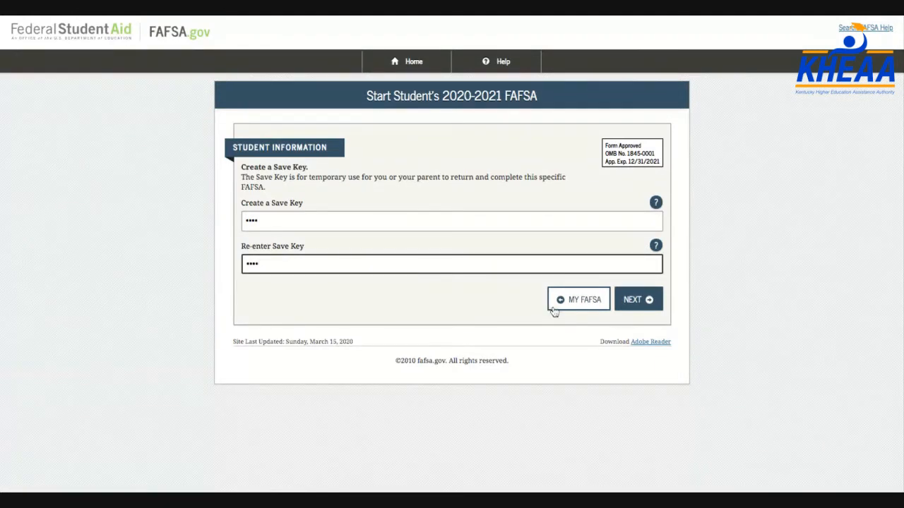
left_click(624, 303)
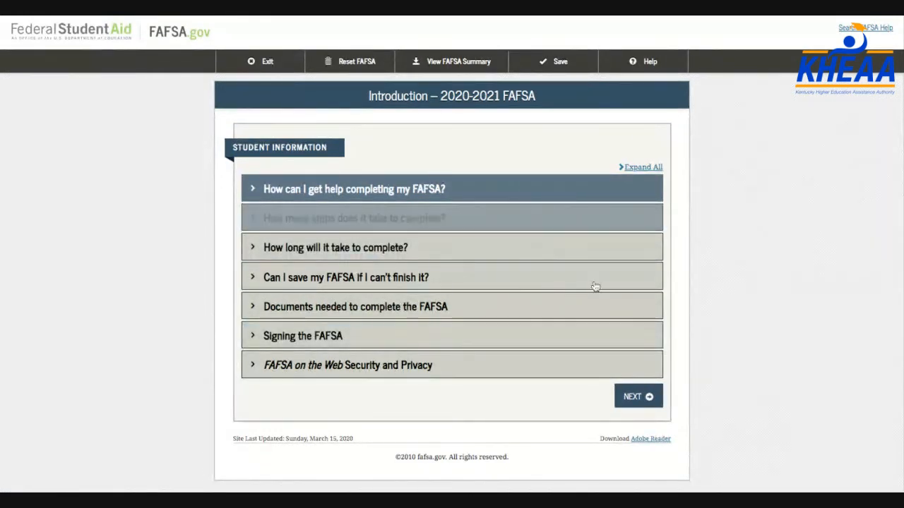
Continue past the FAFSA introduction and save the application progress
left_click(632, 400)
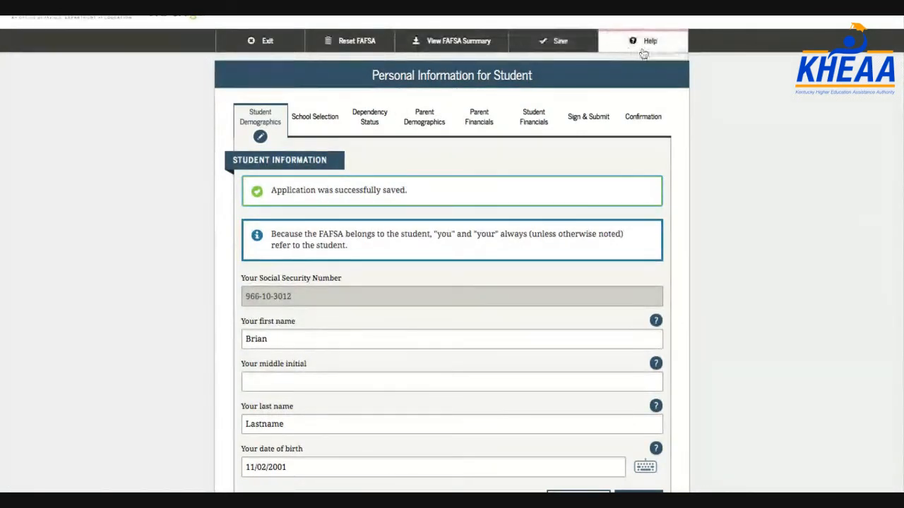
left_click(558, 44)
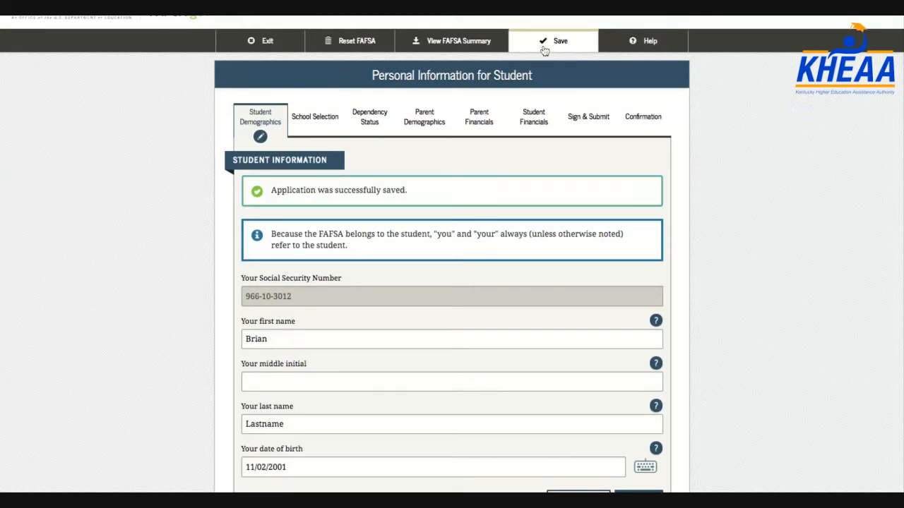
scroll(545, 49, "down", 1)
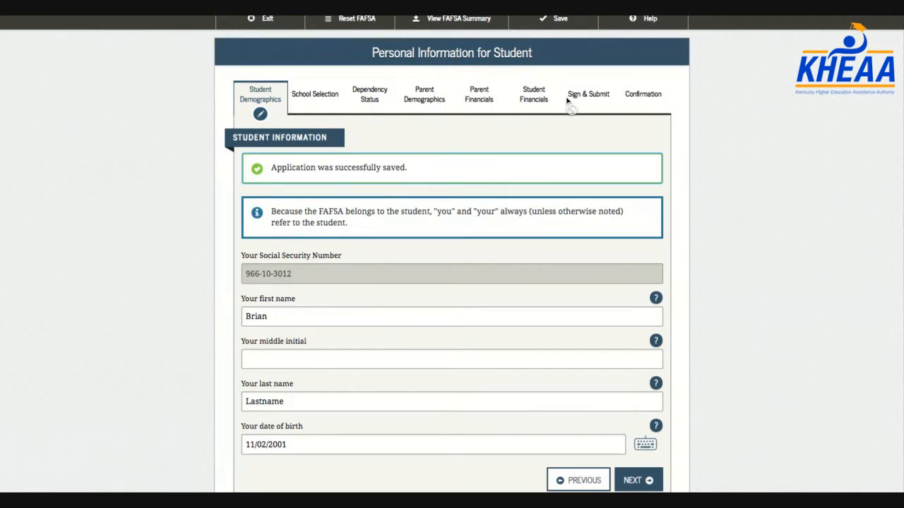
Enter 'C' as the student's middle initial on the personal information page
left_click(370, 90)
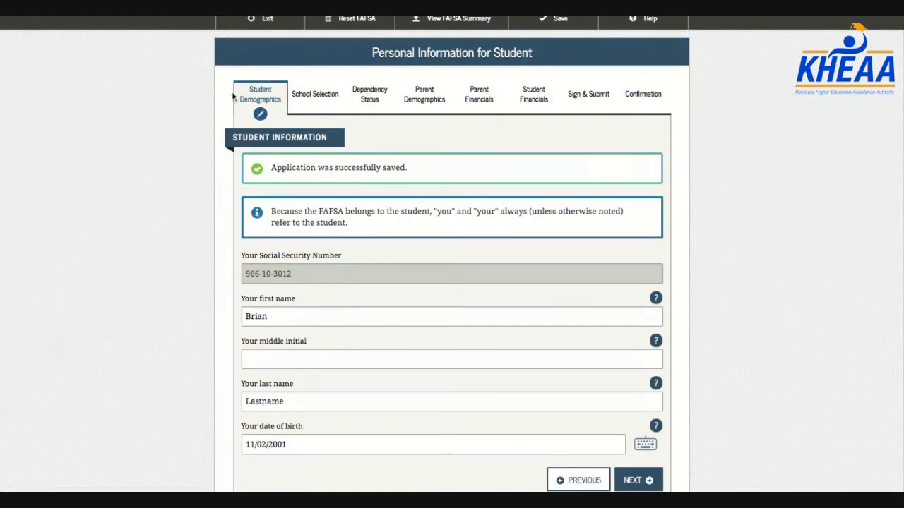
left_click(329, 100)
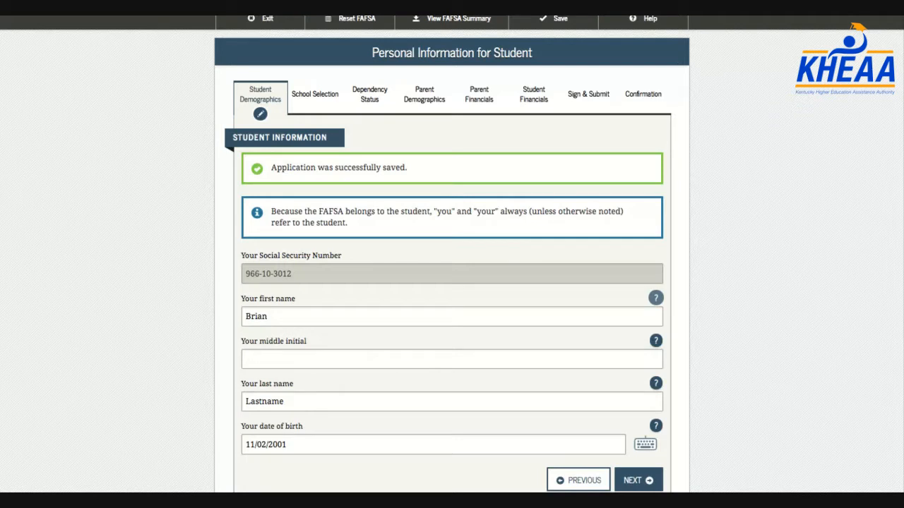
scroll(367, 143, "down", 1)
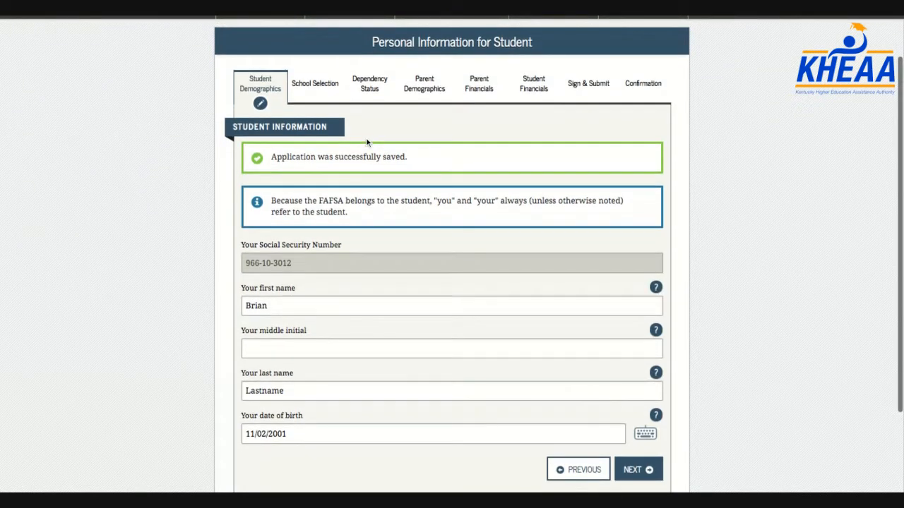
scroll(367, 142, "down", 3)
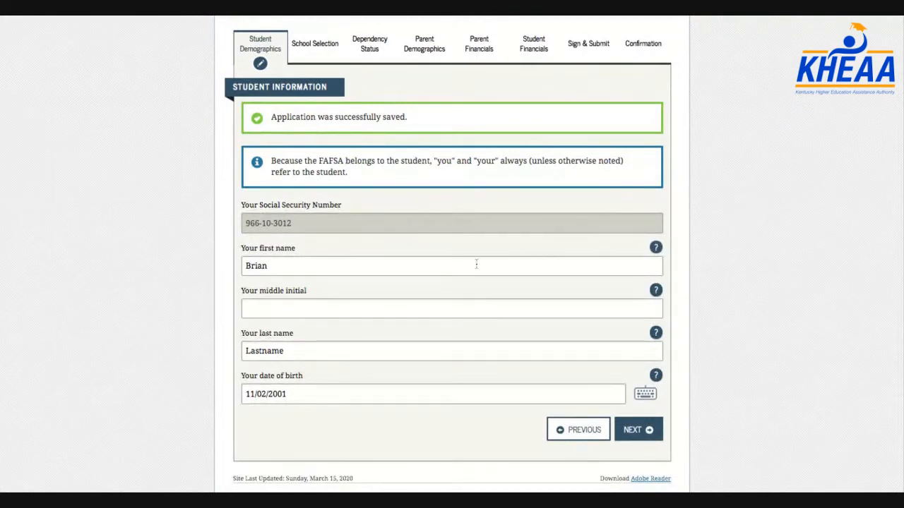
left_click(411, 305)
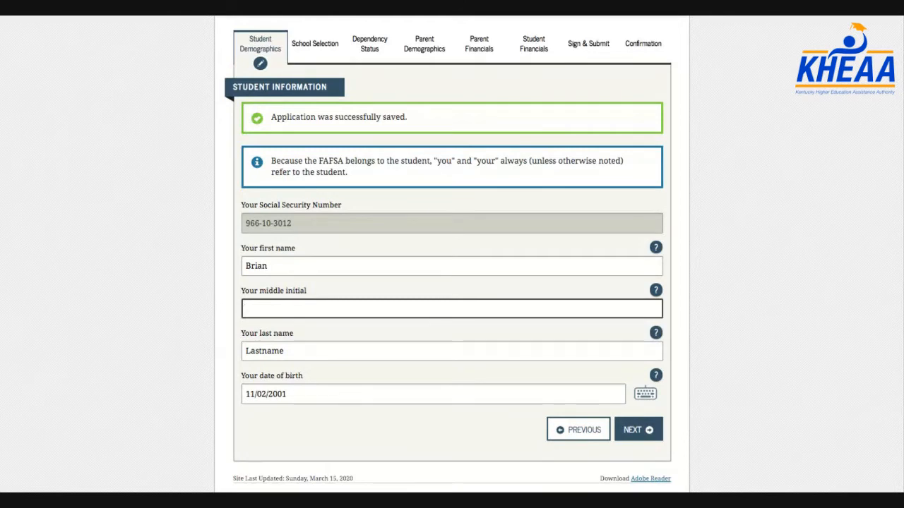
type("C")
Continue to the e-mail and phone page and enter the student's telephone number
left_click(646, 430)
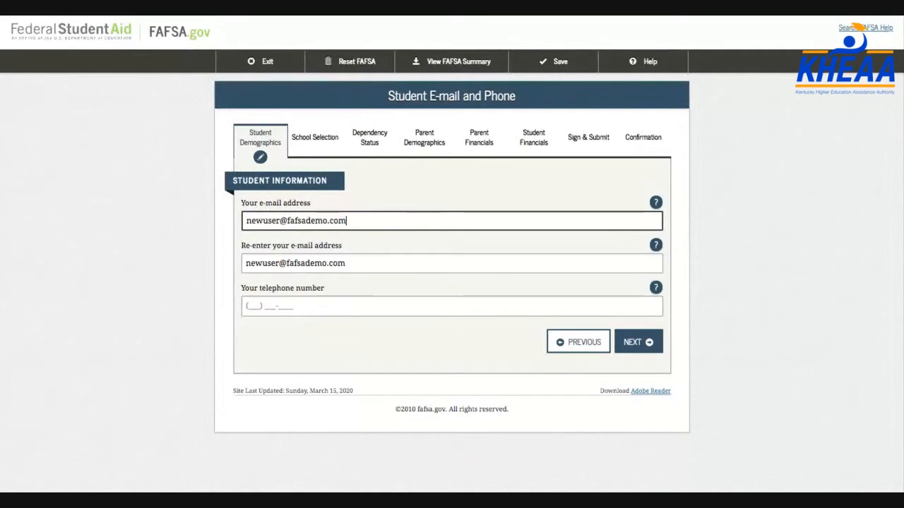
left_click(423, 307)
type("270) 123-")
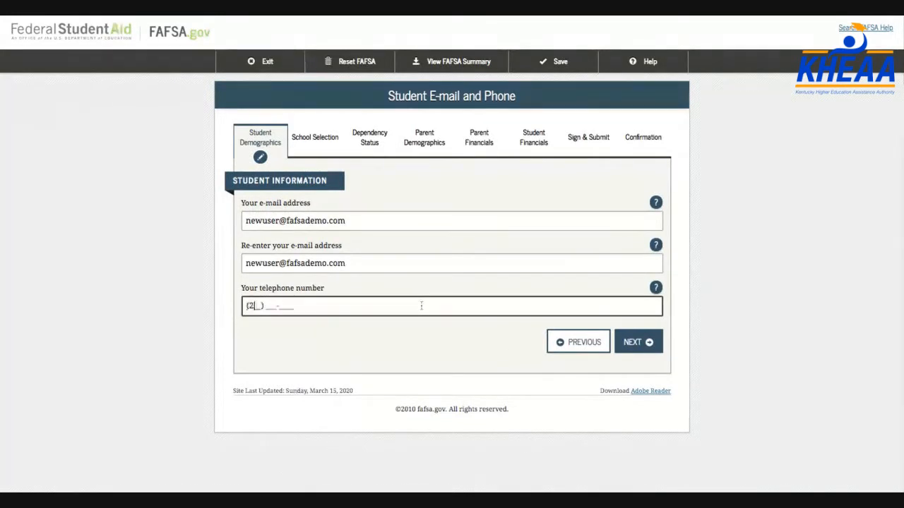
type("1234")
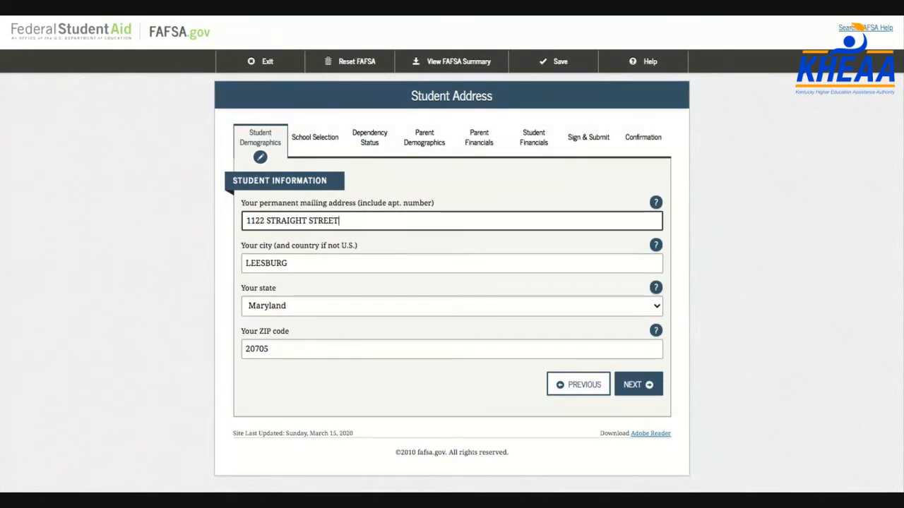
Answer Yes to five years in Maryland and 'Yes, I am a U.S. citizen'
left_click(638, 387)
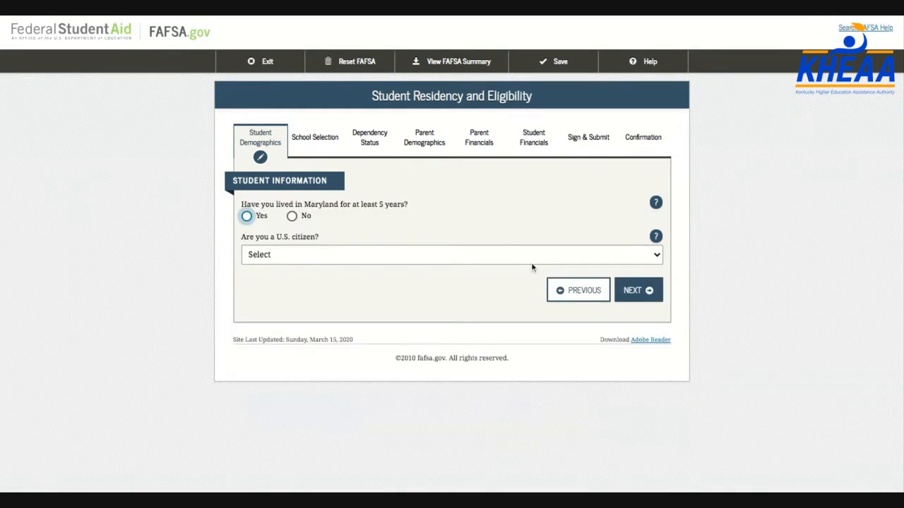
left_click(247, 217)
left_click(285, 257)
left_click(288, 268)
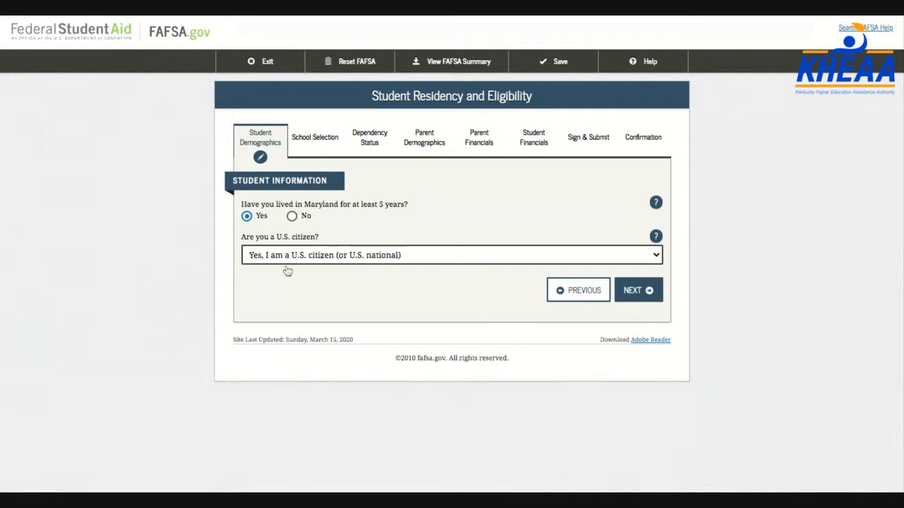
left_click(643, 291)
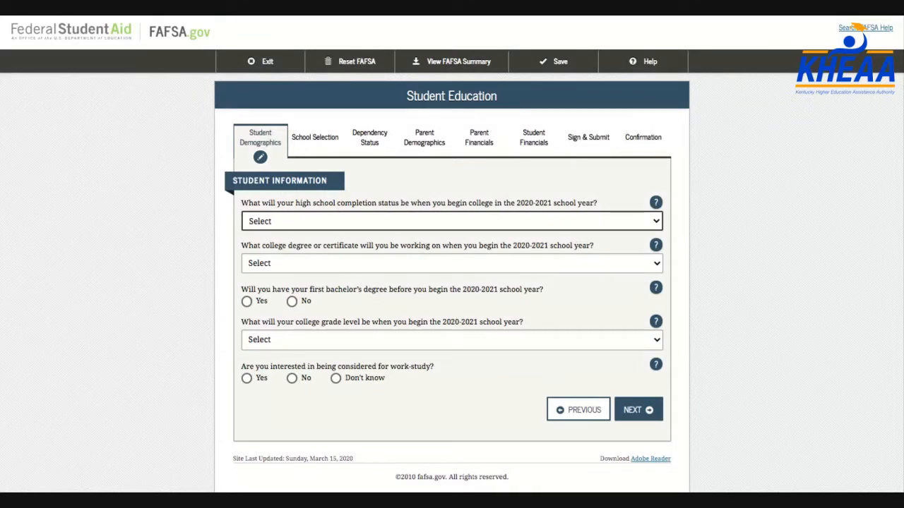
Answer High school diploma, 1st bachelor's degree, Never attended college/1st yr., and work-study Yes
left_click(333, 238)
left_click(309, 270)
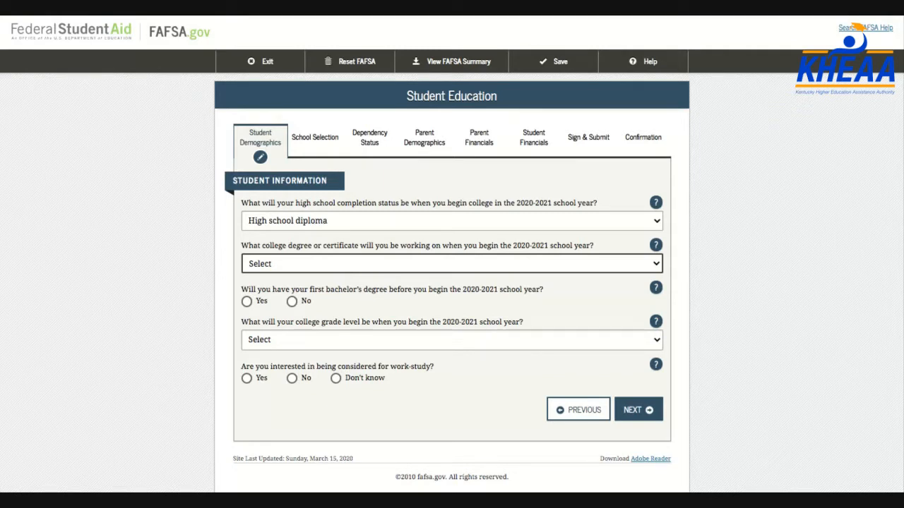
left_click(304, 280)
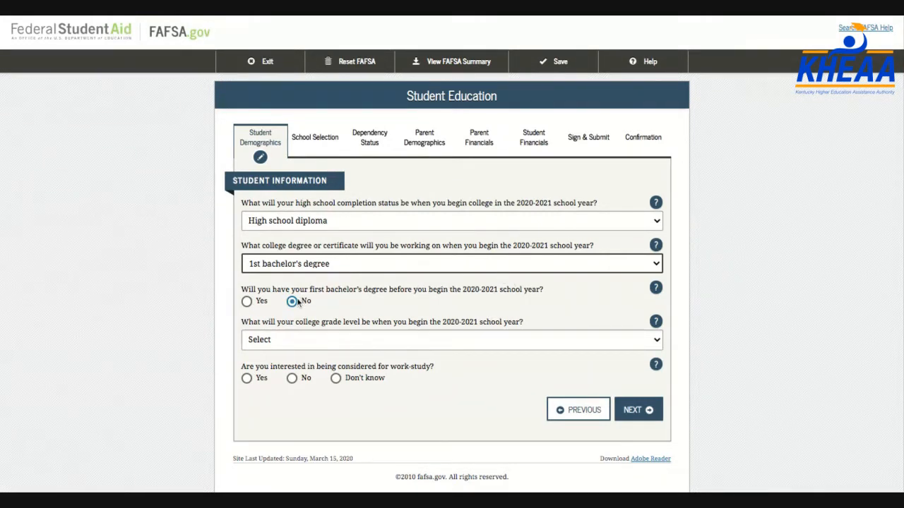
left_click(284, 345)
left_click(353, 352)
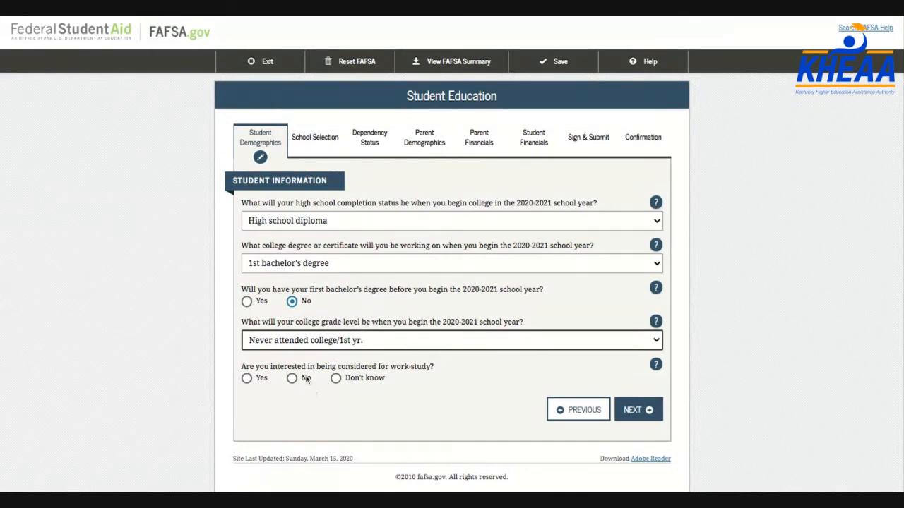
left_click(247, 379)
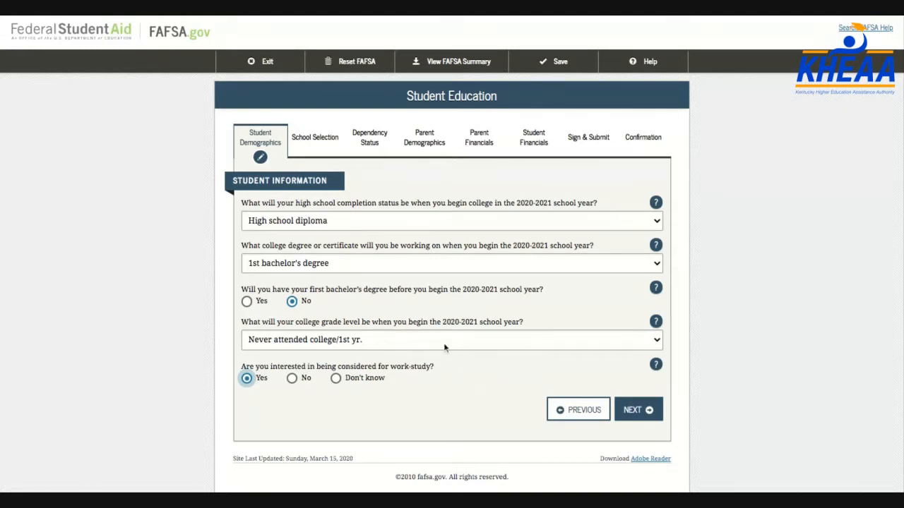
left_click(641, 419)
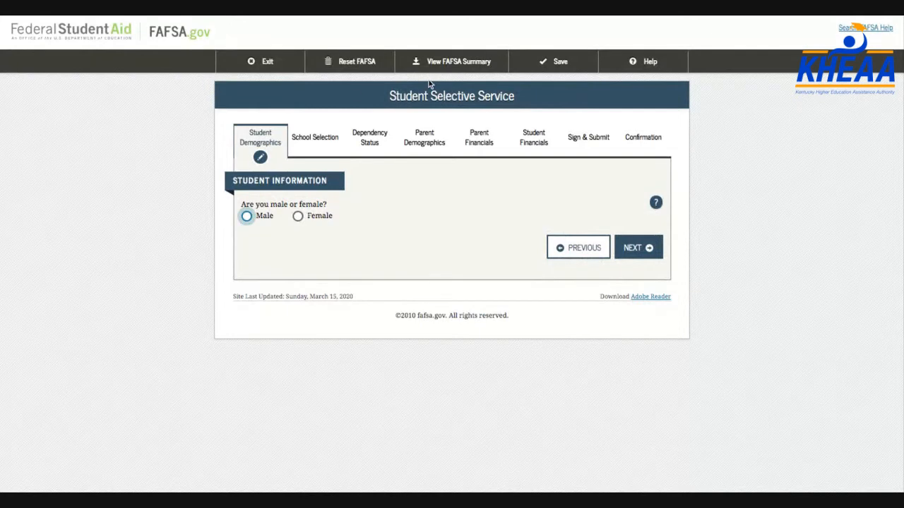
Mark the student Male, not registered with Selective Service, and request registration
left_click(248, 217)
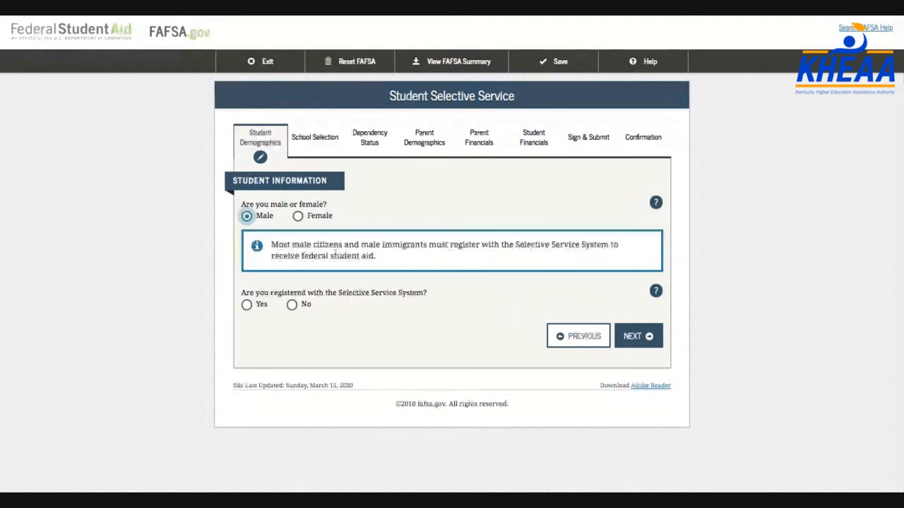
left_click(293, 308)
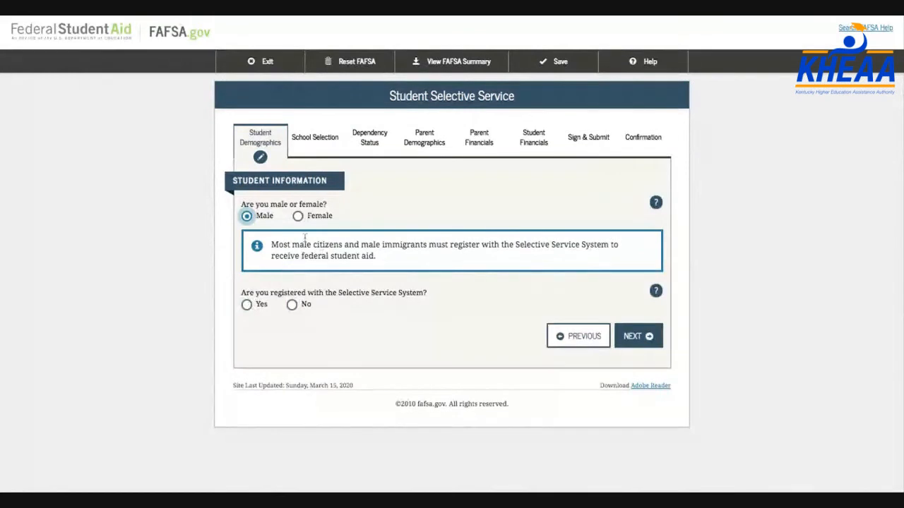
left_click(247, 306)
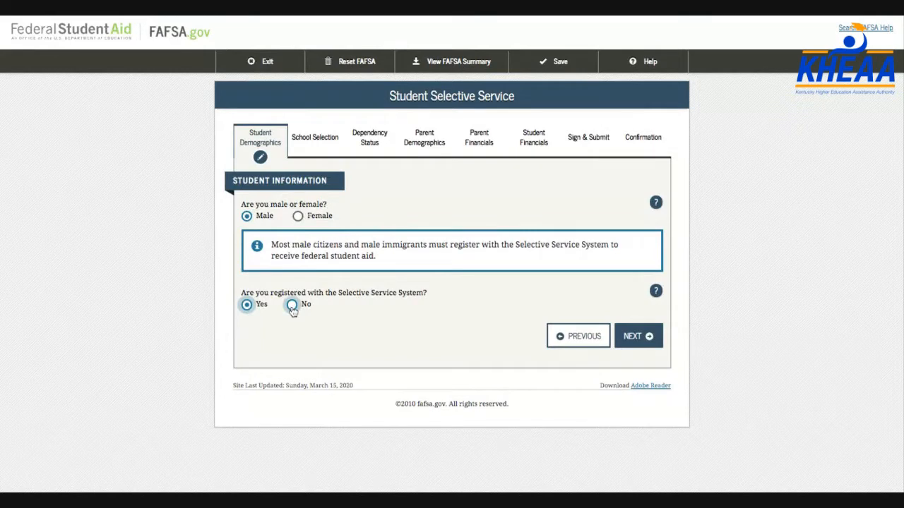
left_click(291, 308)
left_click(246, 339)
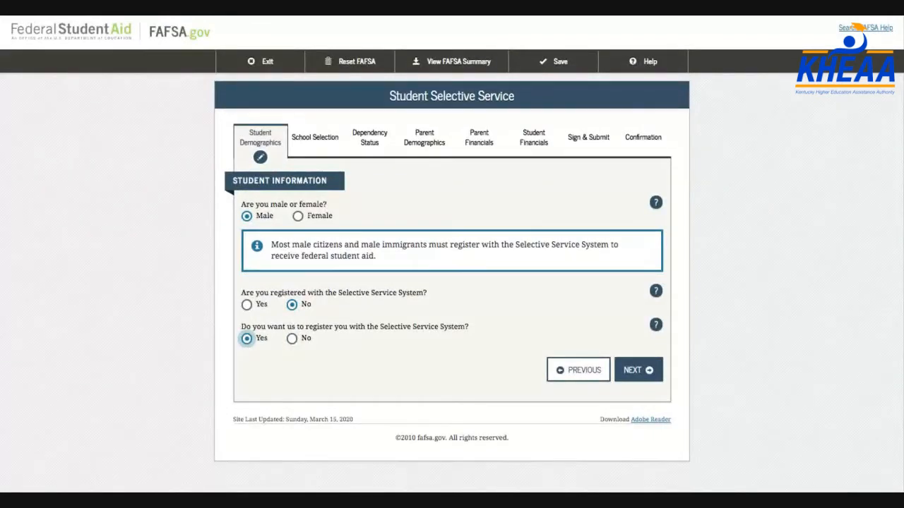
Change Selective Service registration to Yes and enter the student's Maryland driver's license number
left_click(246, 304)
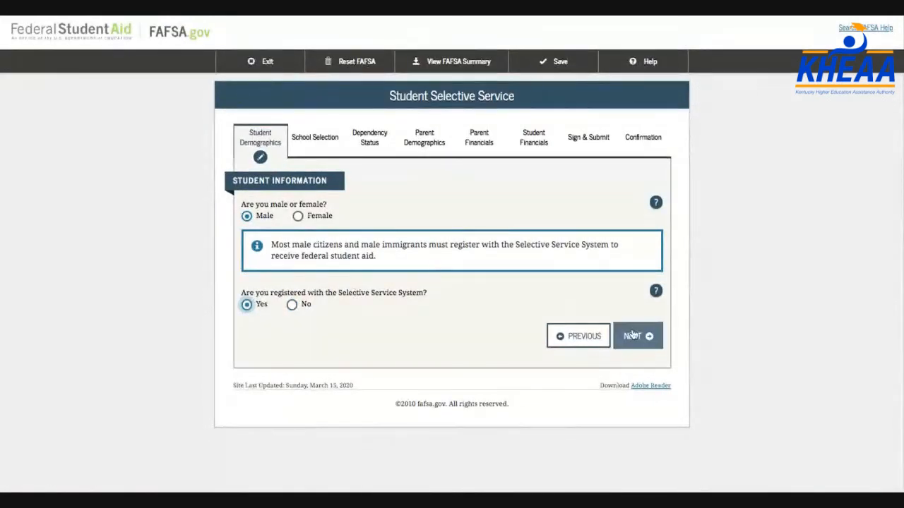
left_click(634, 335)
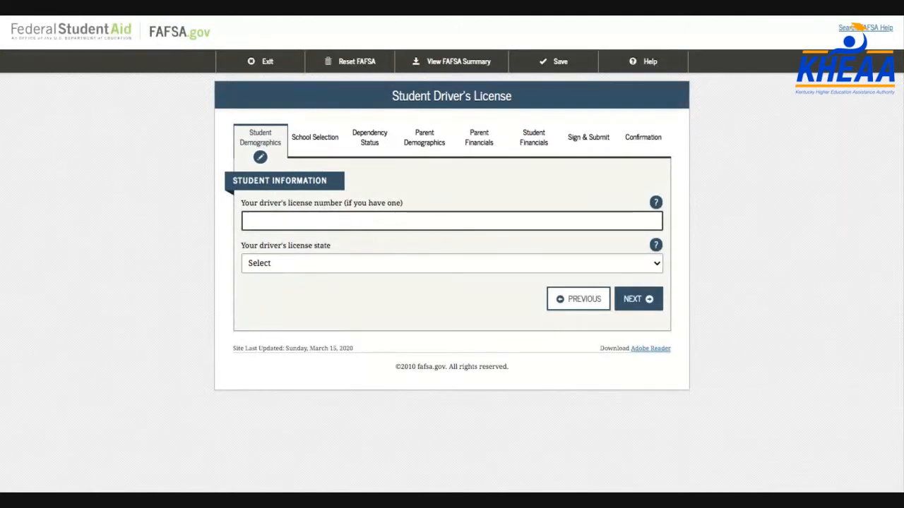
type("12345678")
left_click(373, 264)
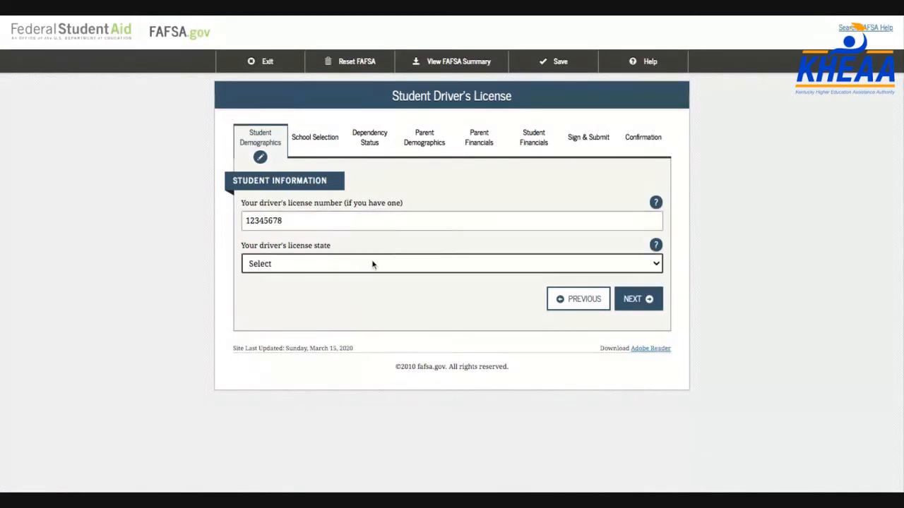
left_click(371, 324)
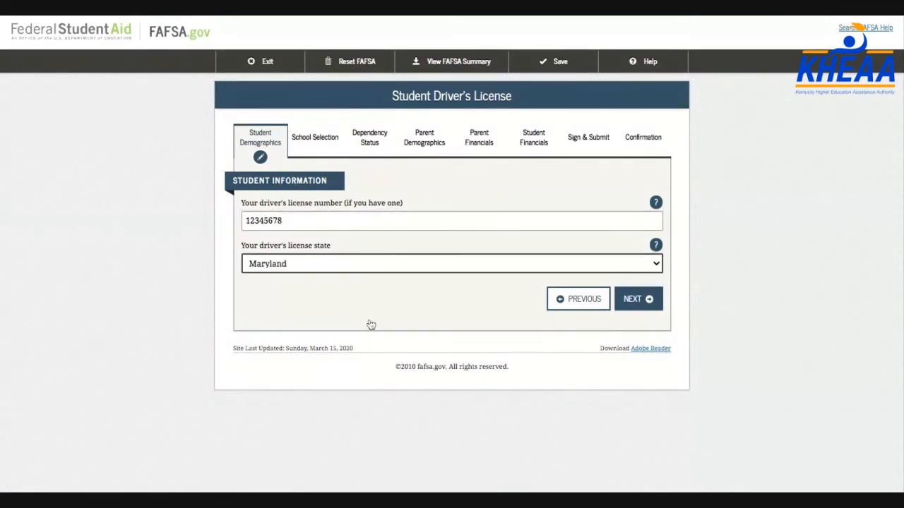
left_click(637, 298)
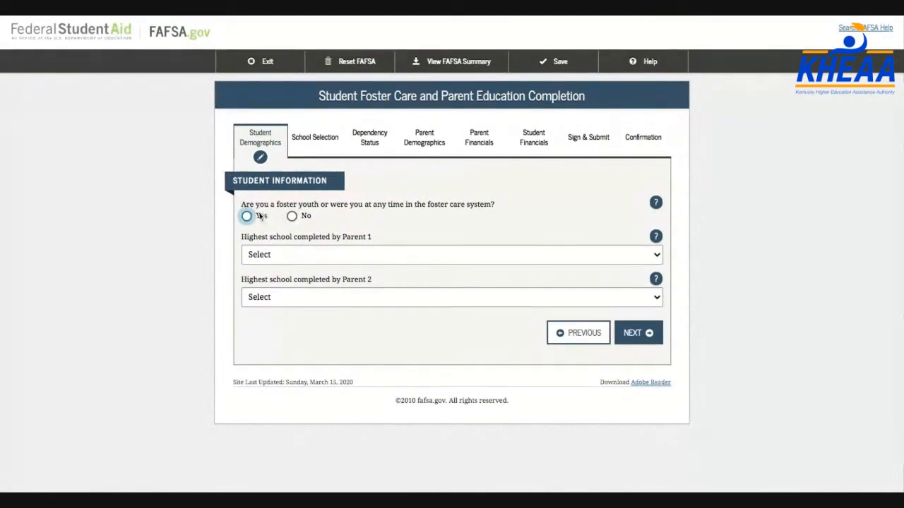
Answer No to foster care and set the parents' schooling to High School and College or beyond
left_click(291, 216)
left_click(313, 263)
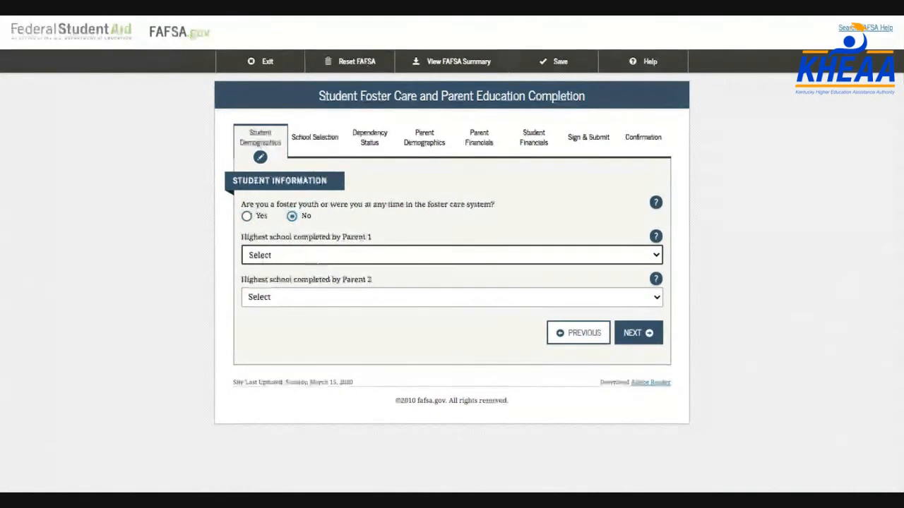
left_click(369, 285)
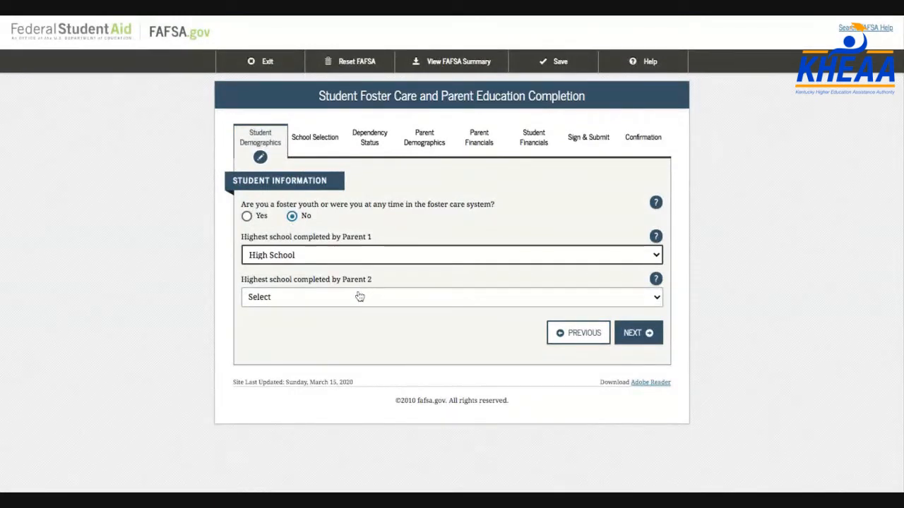
left_click(360, 296)
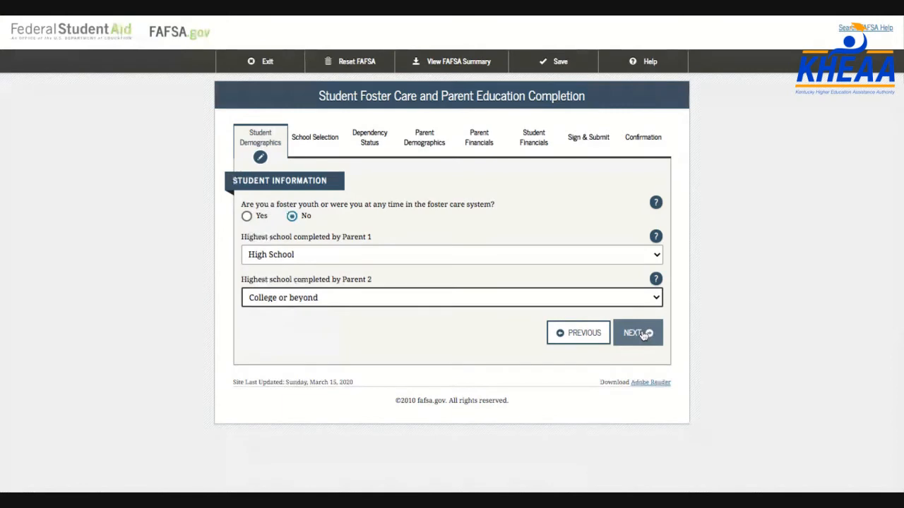
left_click(643, 335)
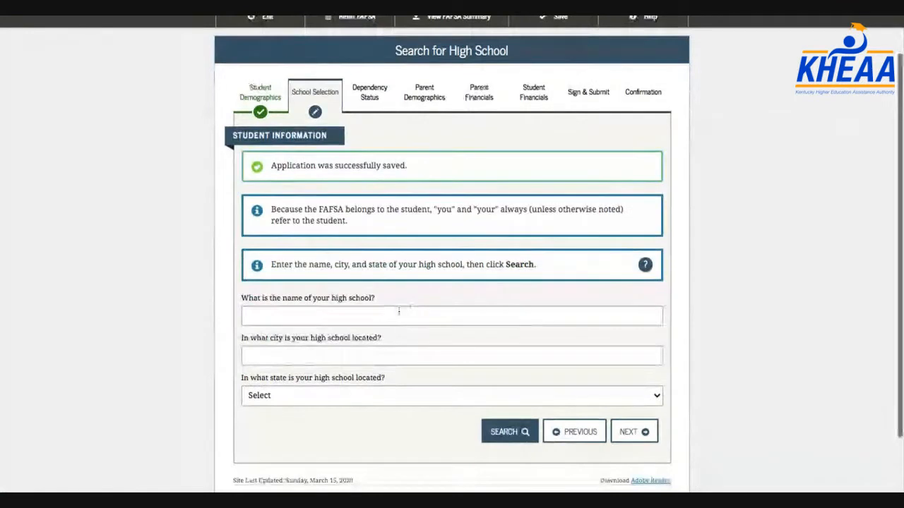
Search for McCracken County High School in Paducah, Kentucky and select it as the student's high school
left_click(399, 312)
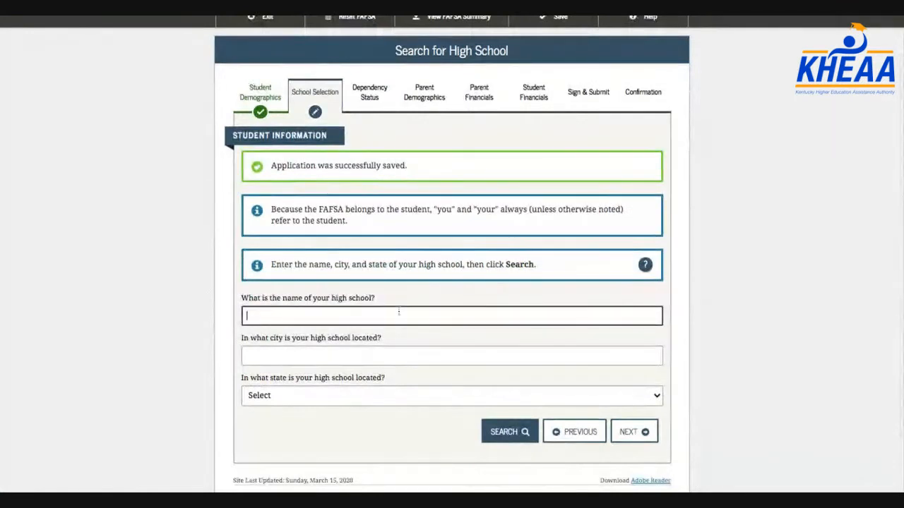
type("McCracken Co")
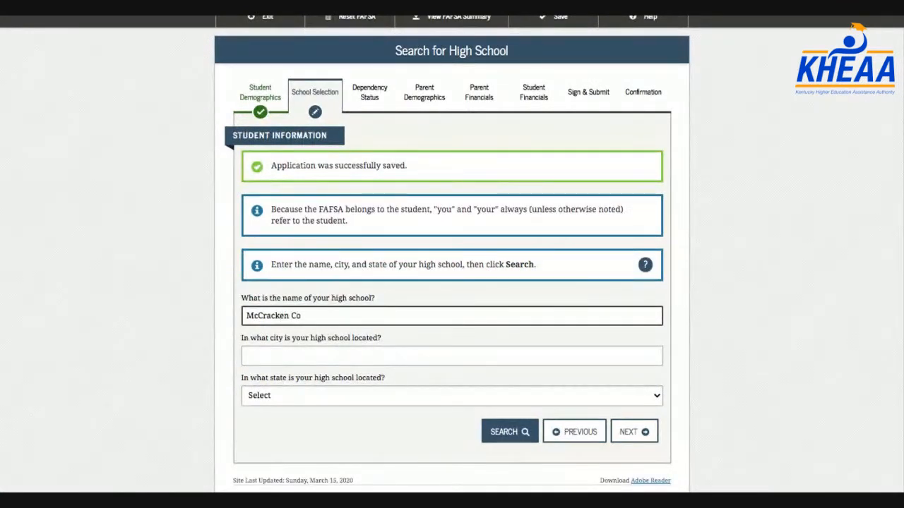
type("unty")
key("Tab")
type("Paducah")
key("Tab")
type("Kentucky")
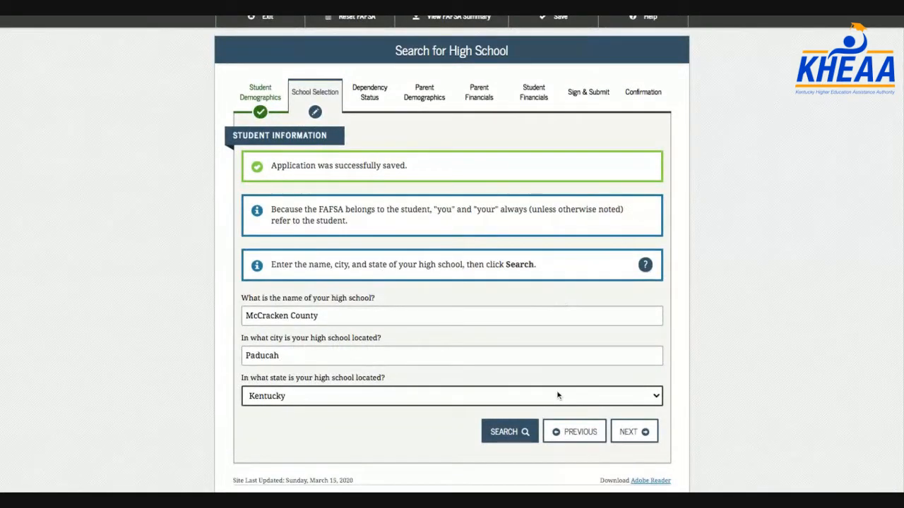
left_click(509, 431)
scroll(424, 337, "down", 1)
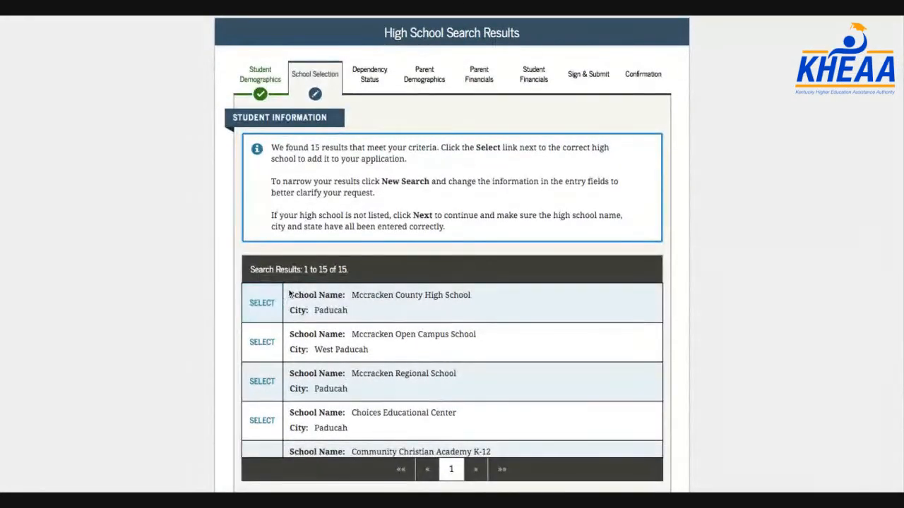
left_click(262, 309)
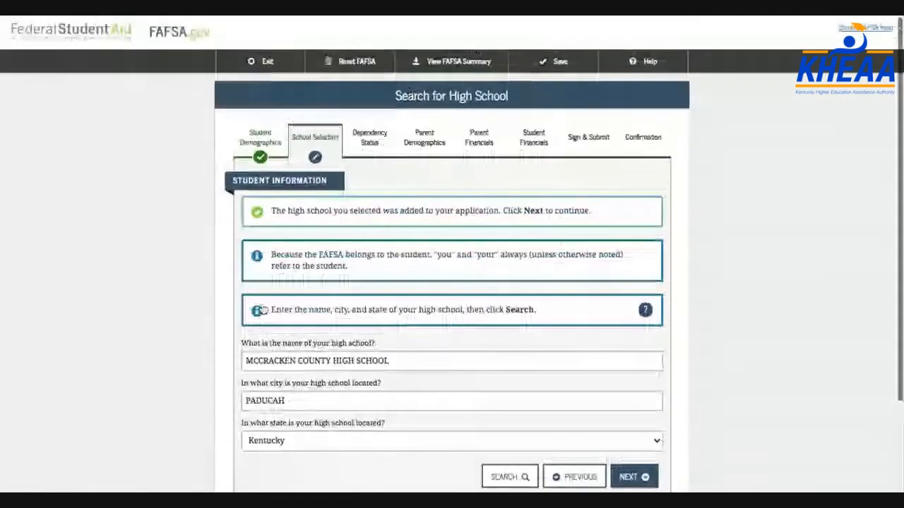
Finish the high school page and move on to the Search for Colleges form
scroll(262, 307, "down", 1)
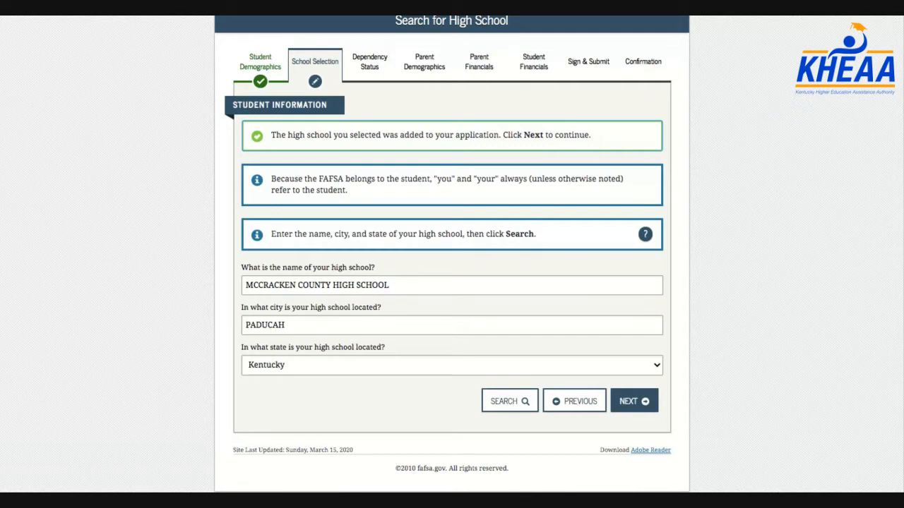
left_click(634, 401)
scroll(638, 411, "down", 3)
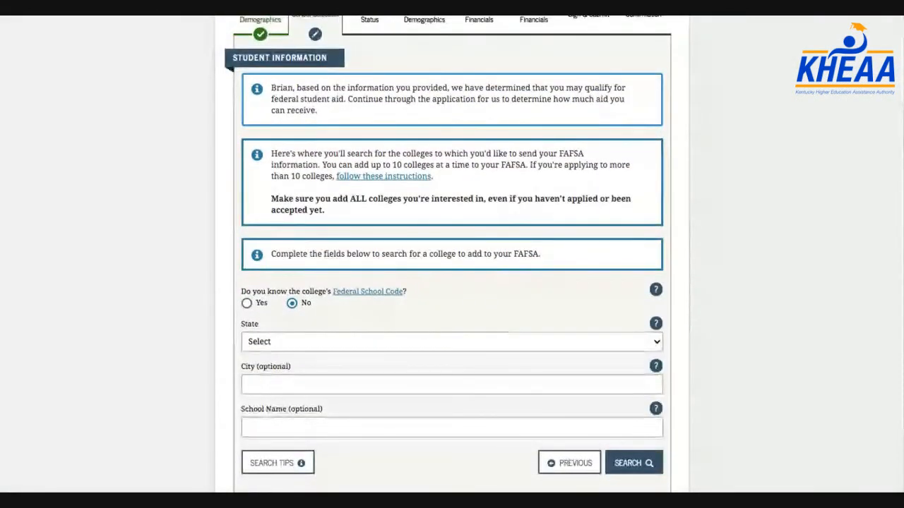
Search Kentucky colleges for 'Murray', add Murray State University, and start another school search
scroll(410, 350, "down", 1)
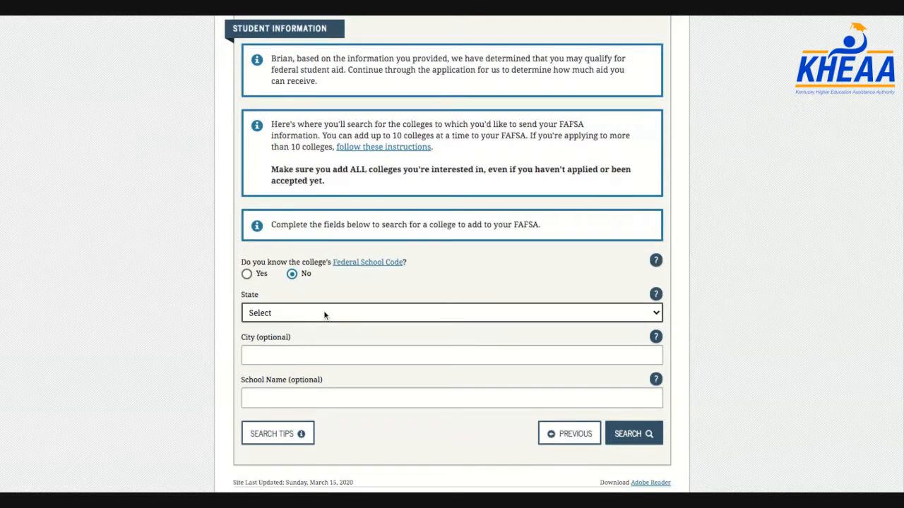
left_click(290, 400)
left_click(289, 400)
type("Murray")
left_click(647, 434)
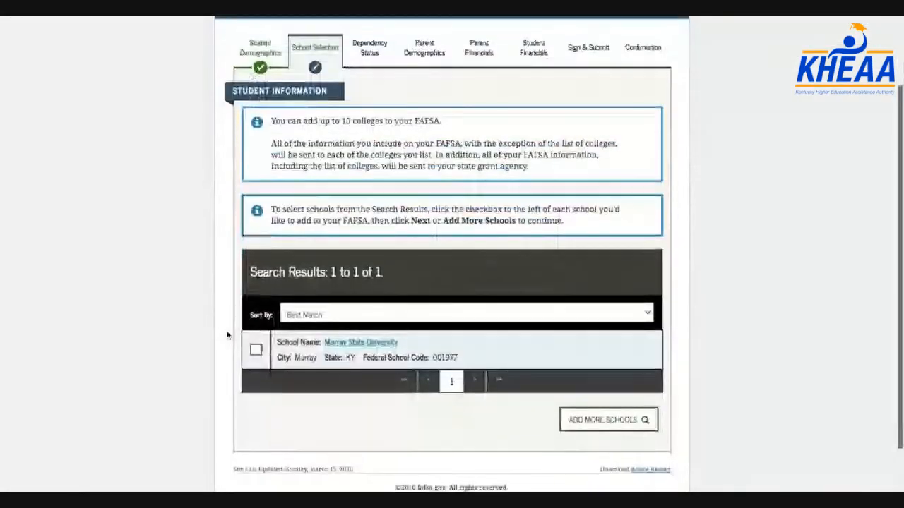
left_click(255, 331)
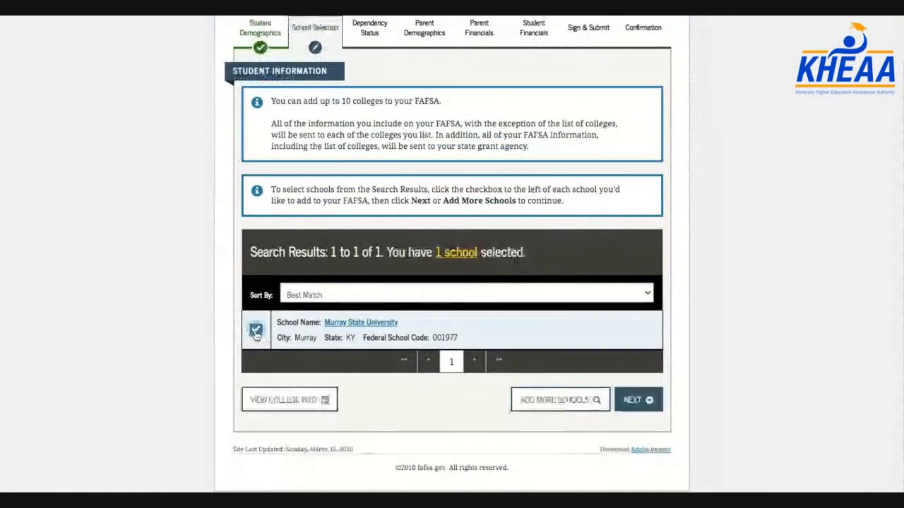
left_click(546, 403)
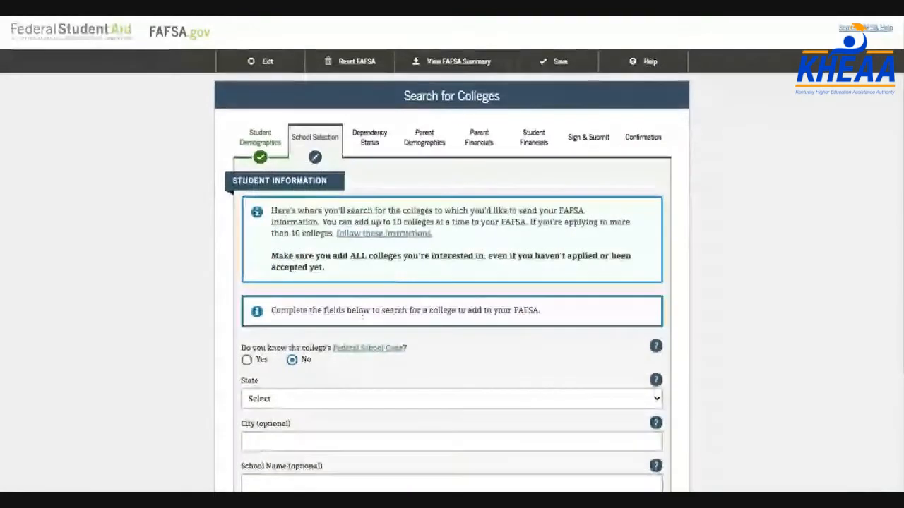
Search Kentucky colleges for 'West Kentucky Tech' and add West Kentucky Cmnty & Technical Colg
scroll(367, 304, "down", 1)
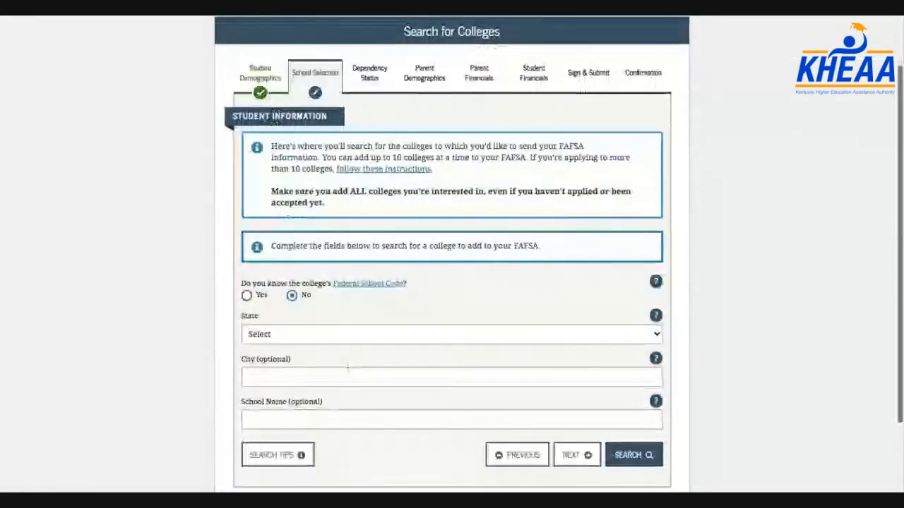
left_click(318, 337)
left_click(289, 429)
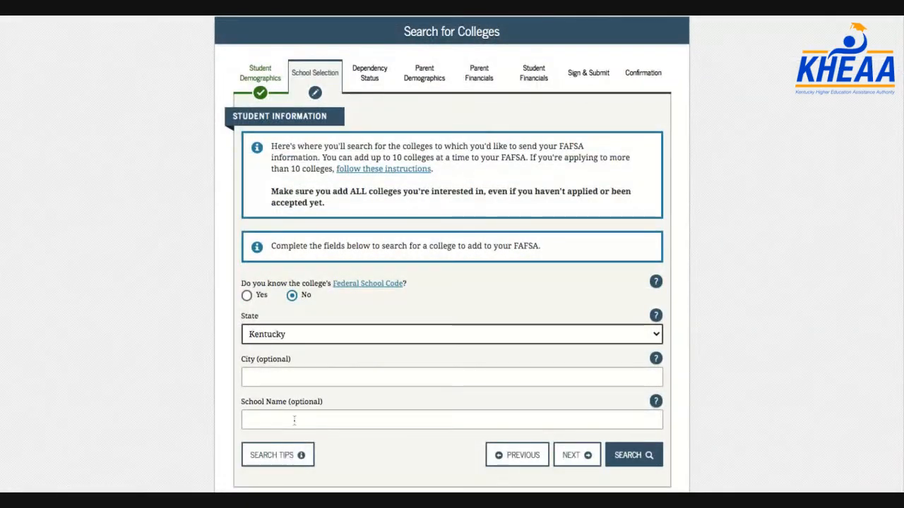
left_click(304, 420)
type("We")
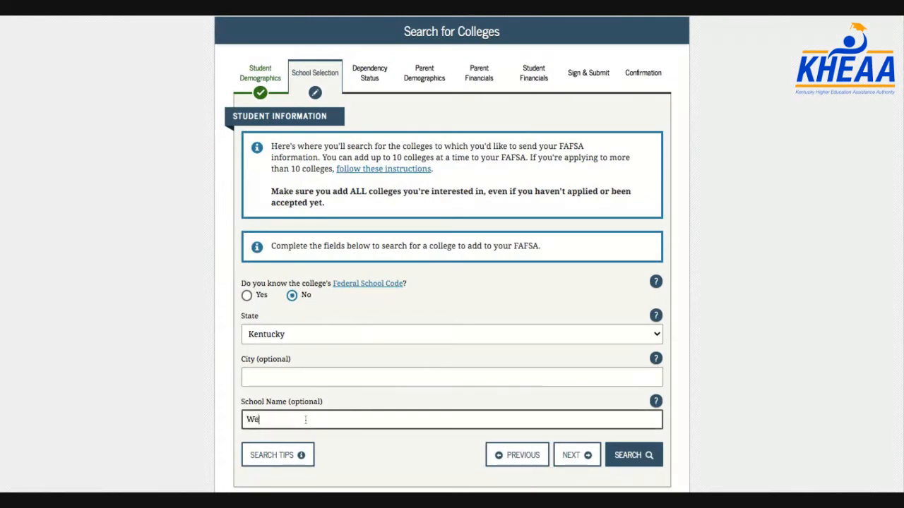
type("st Kentucky Tec")
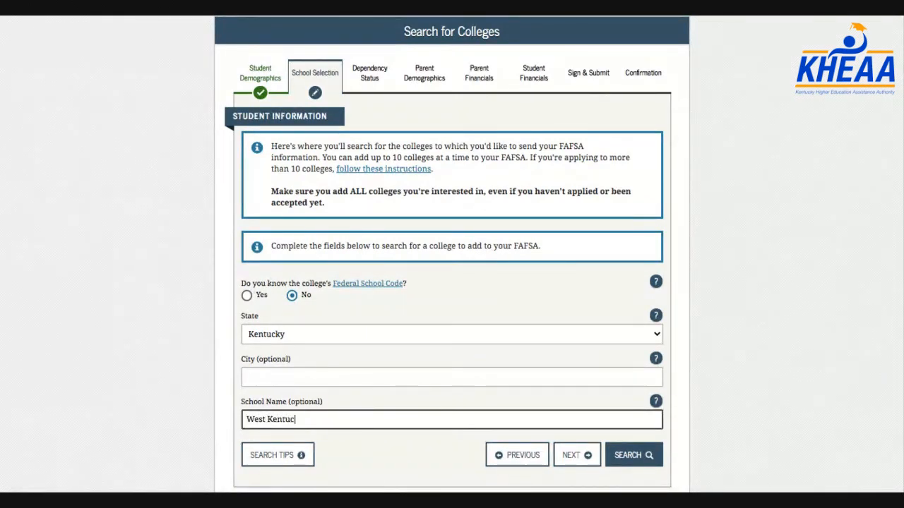
type("h")
left_click(638, 457)
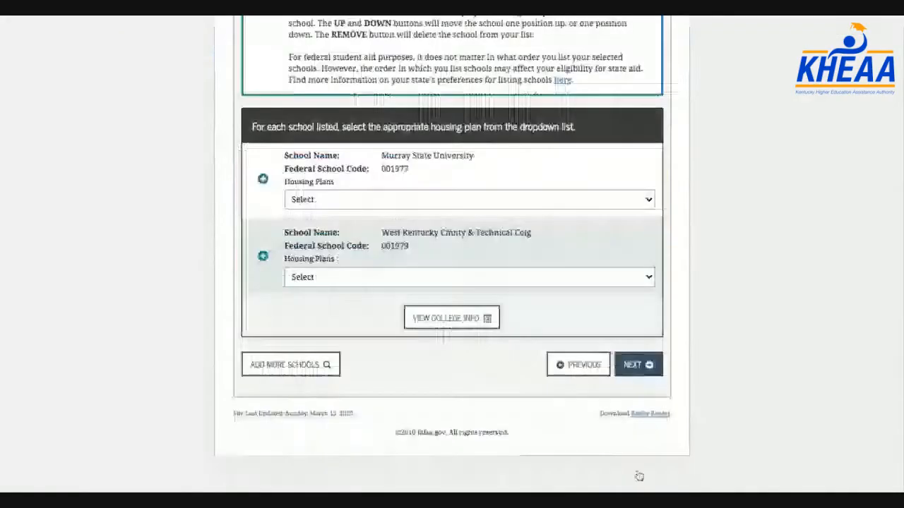
scroll(542, 301, "up", 3)
scroll(542, 300, "down", 1)
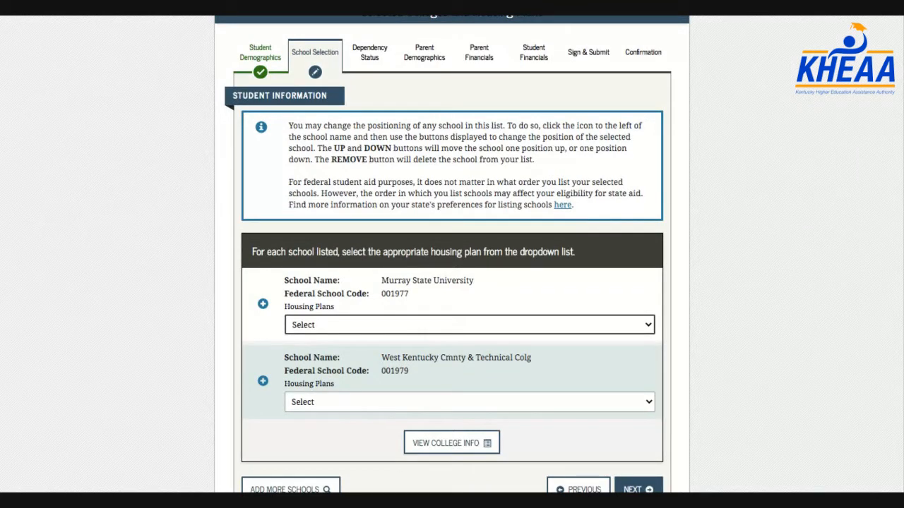
Set housing plans to On Campus for Murray State and With Parent for West Kentucky, then save
left_click(462, 336)
left_click(432, 404)
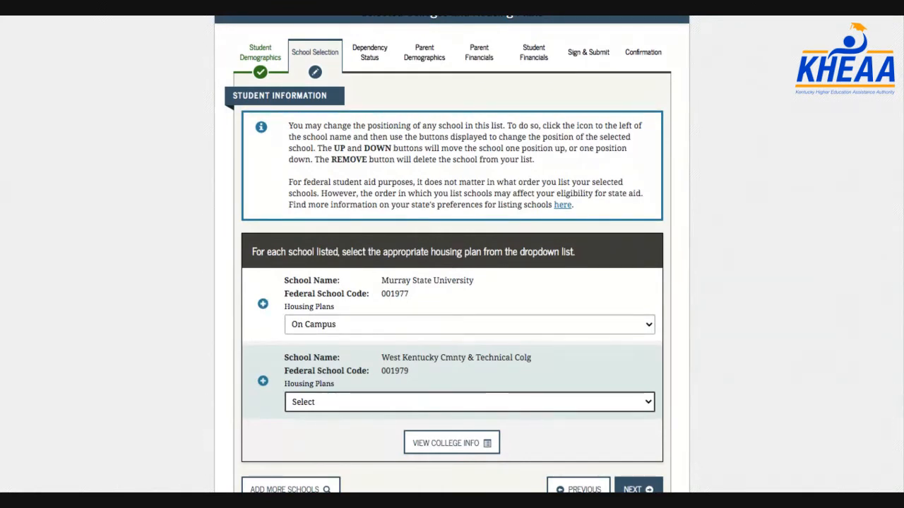
left_click(409, 426)
scroll(675, 268, "down", 1)
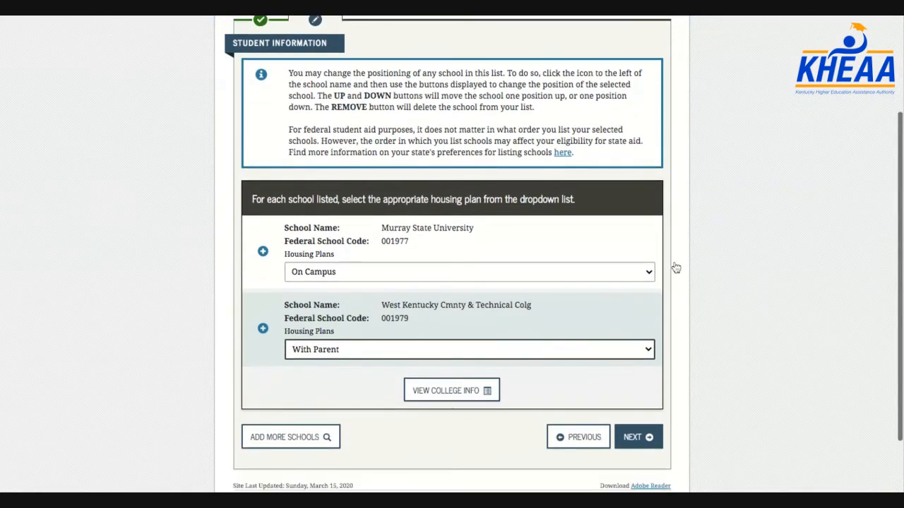
scroll(676, 268, "down", 1)
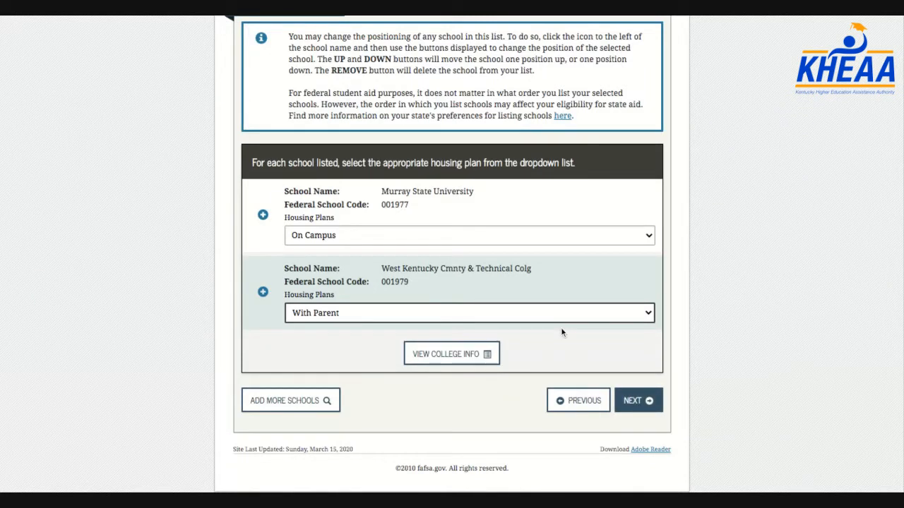
left_click(635, 401)
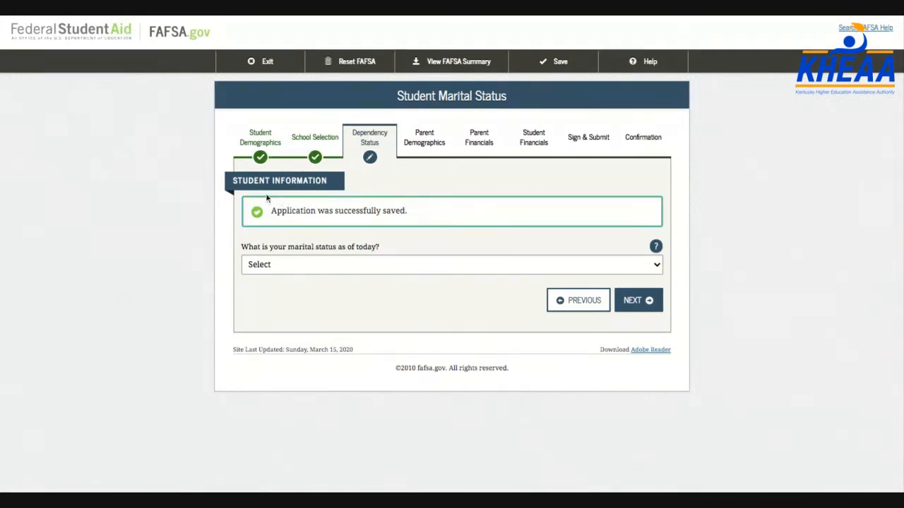
Record the student's marital status as 'I am single' and continue
left_click(315, 275)
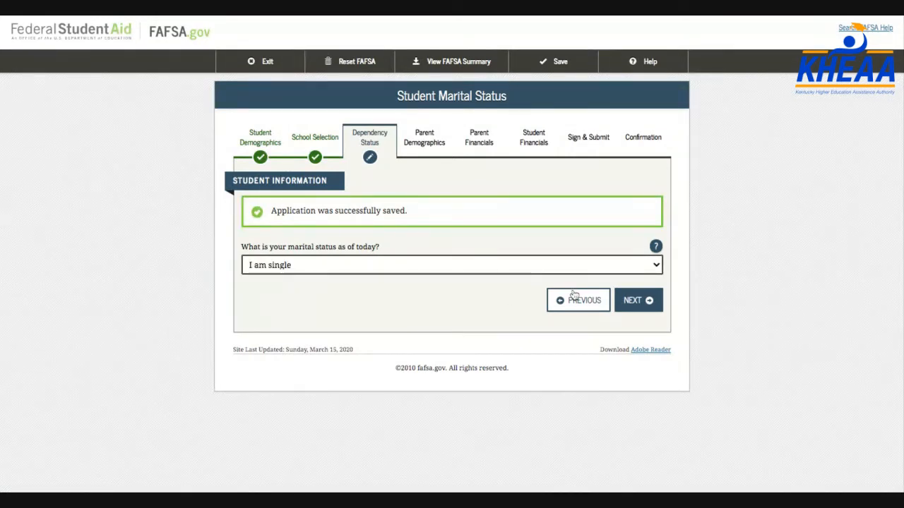
left_click(649, 310)
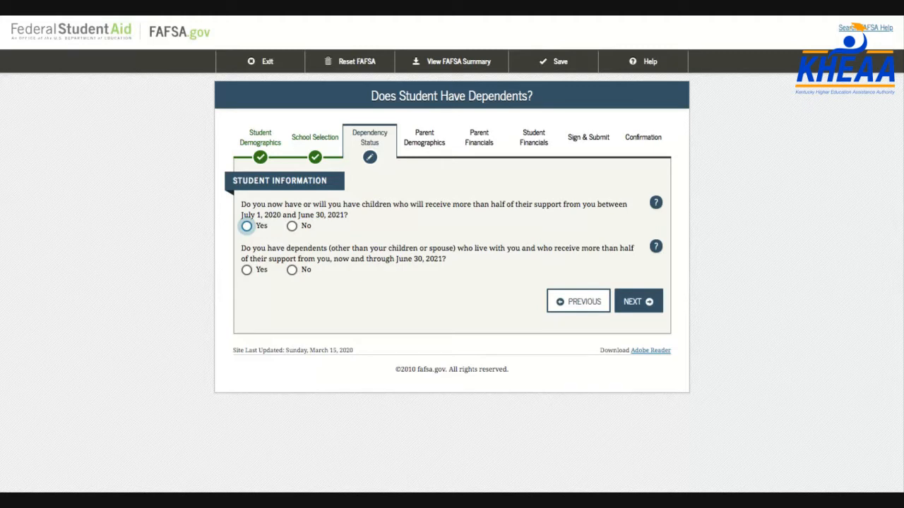
Answer No to both the children-support and other-dependents questions and continue
key("Right")
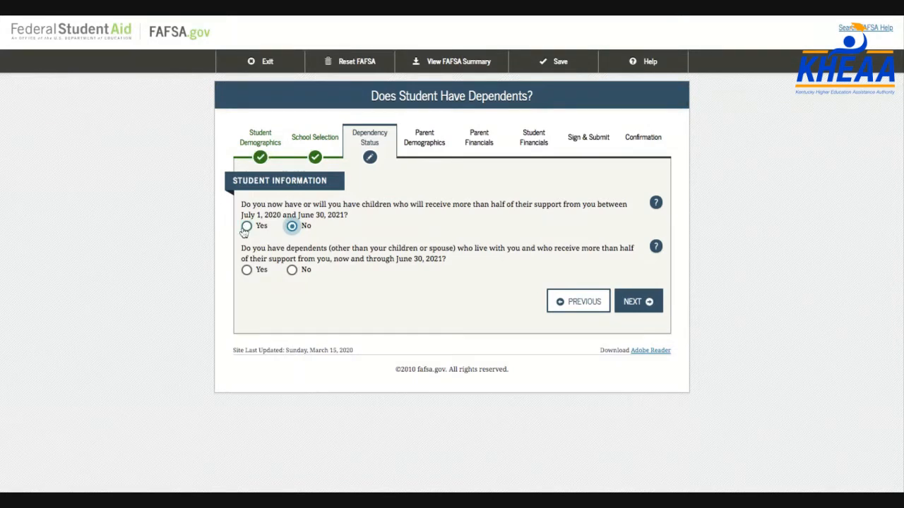
left_click(292, 272)
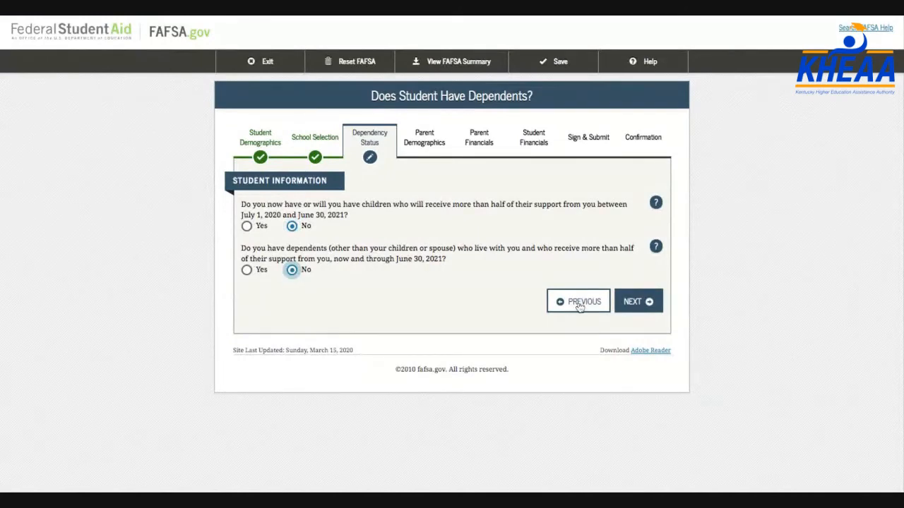
left_click(637, 305)
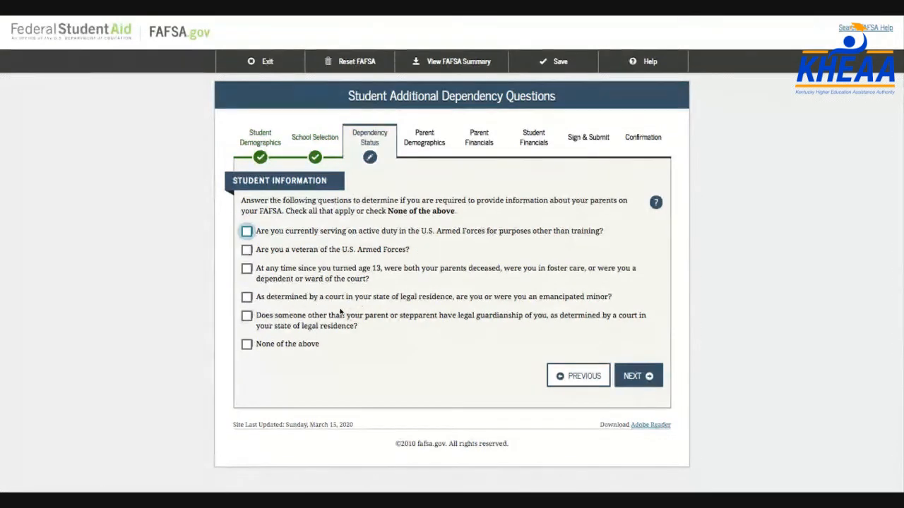
Tick 'None of the above' for the additional dependency questions and answer No on homelessness
left_click(299, 346)
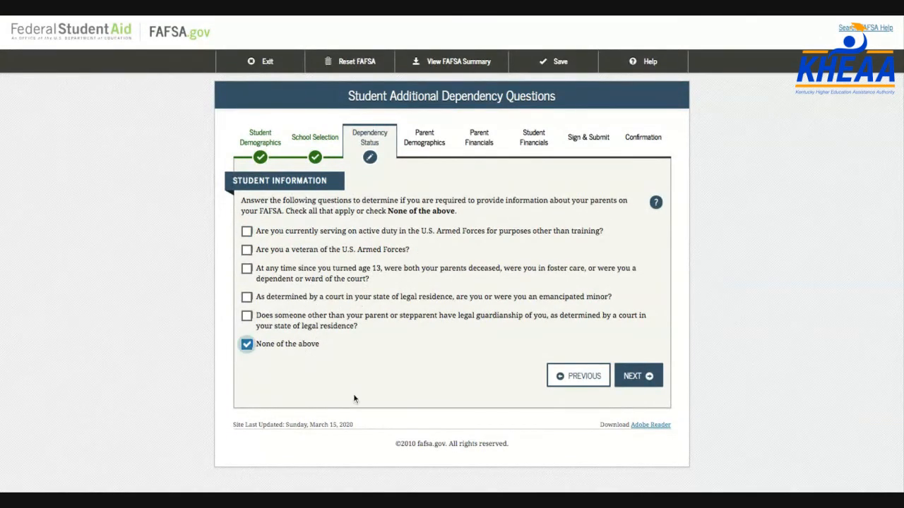
left_click(635, 373)
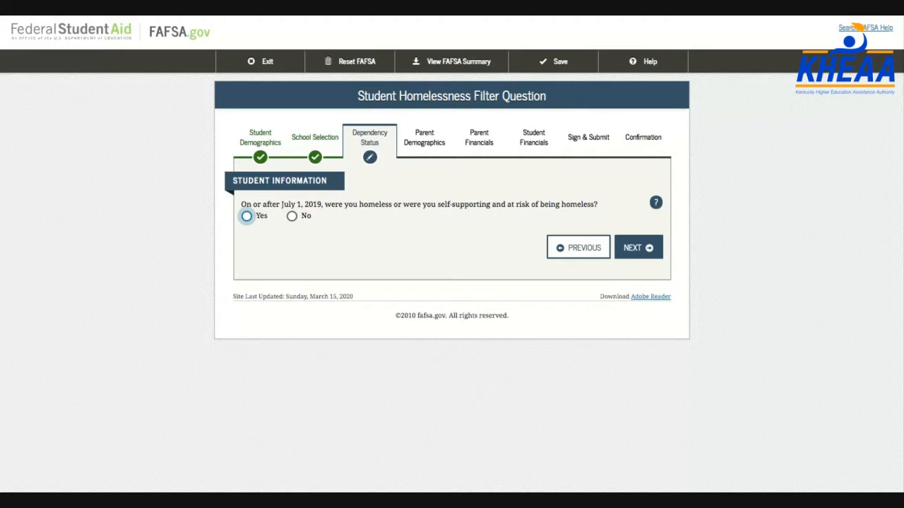
left_click(293, 218)
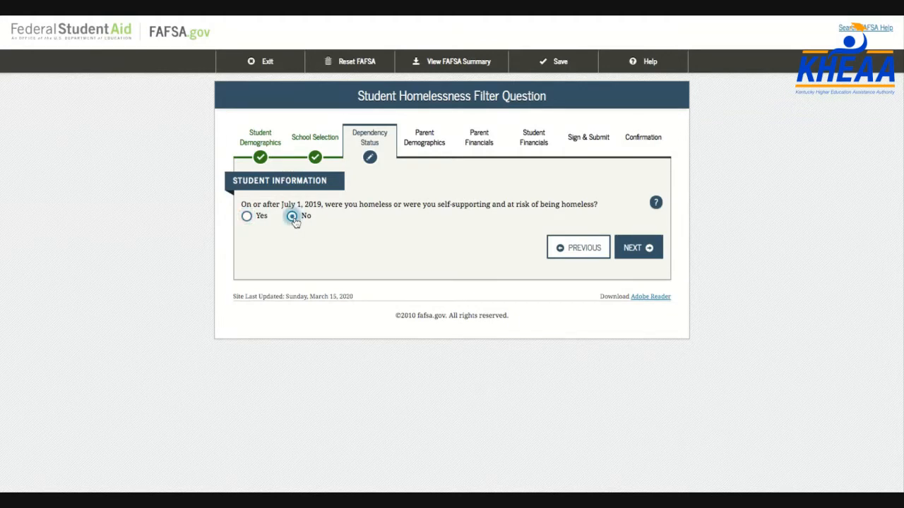
Accept the dependent status result and confirm that parent information will be provided
left_click(645, 251)
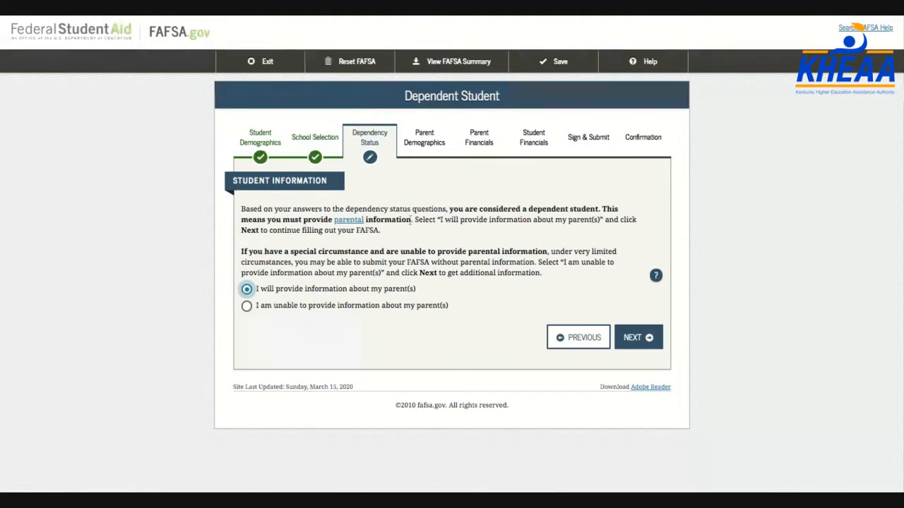
left_click(634, 346)
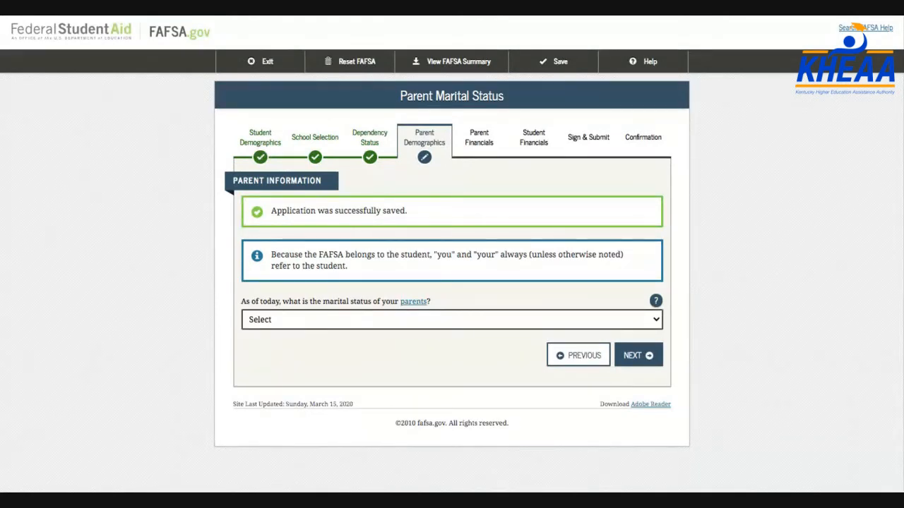
Mark the parents Divorced or Separated since 01/2018 and choose to report the mother's information
left_click(292, 319)
left_click(375, 362)
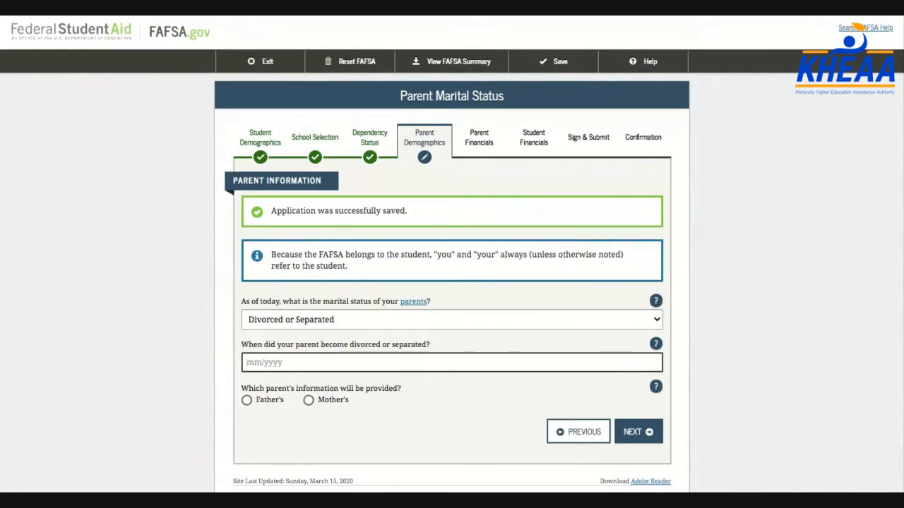
type("01/2018")
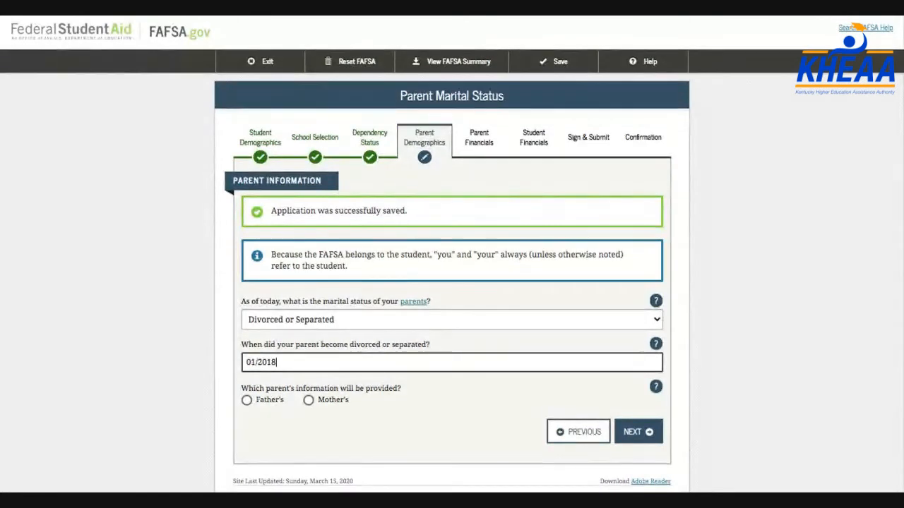
left_click(308, 400)
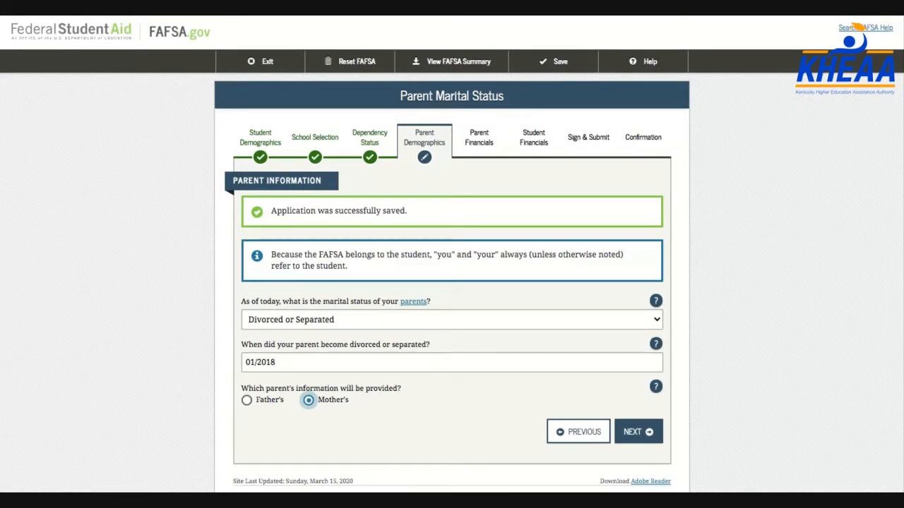
left_click(298, 320)
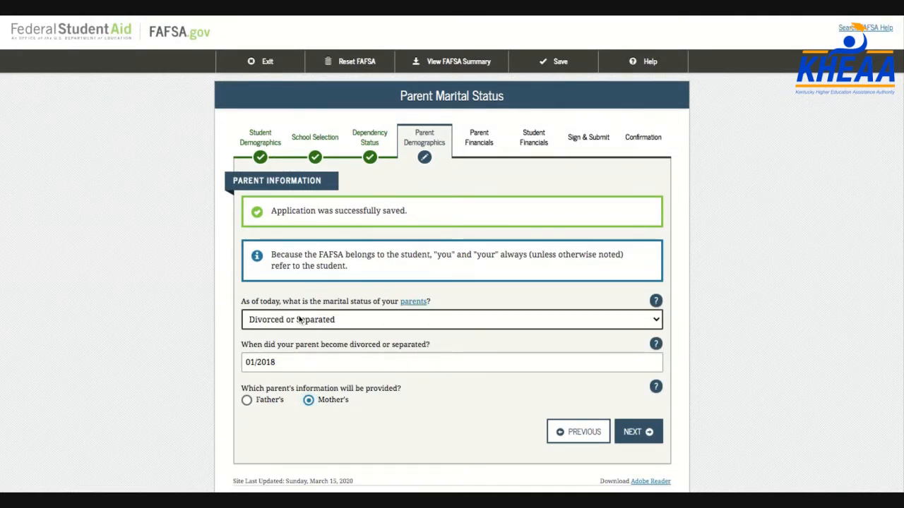
left_click(284, 311)
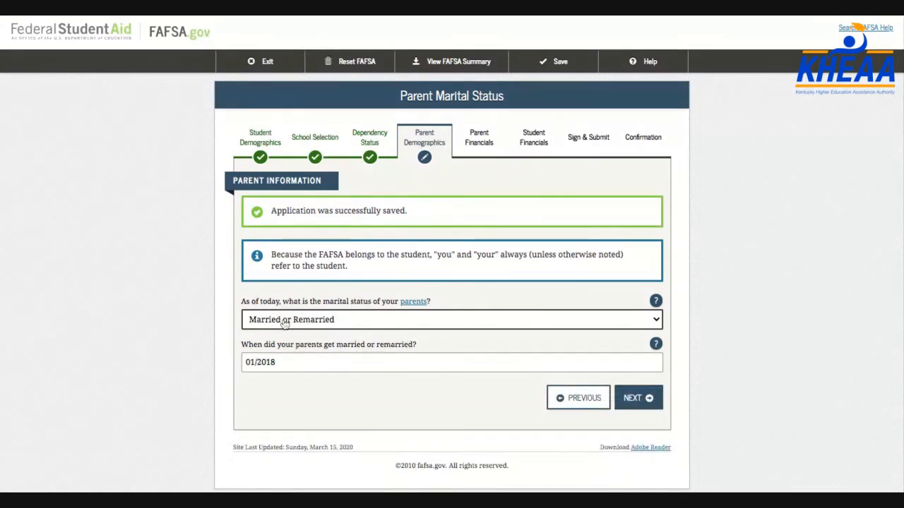
left_click(284, 334)
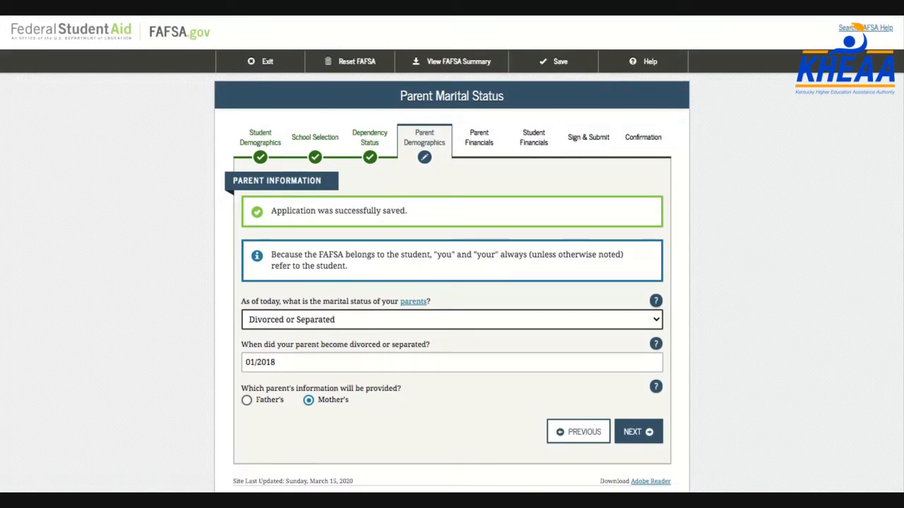
left_click(638, 432)
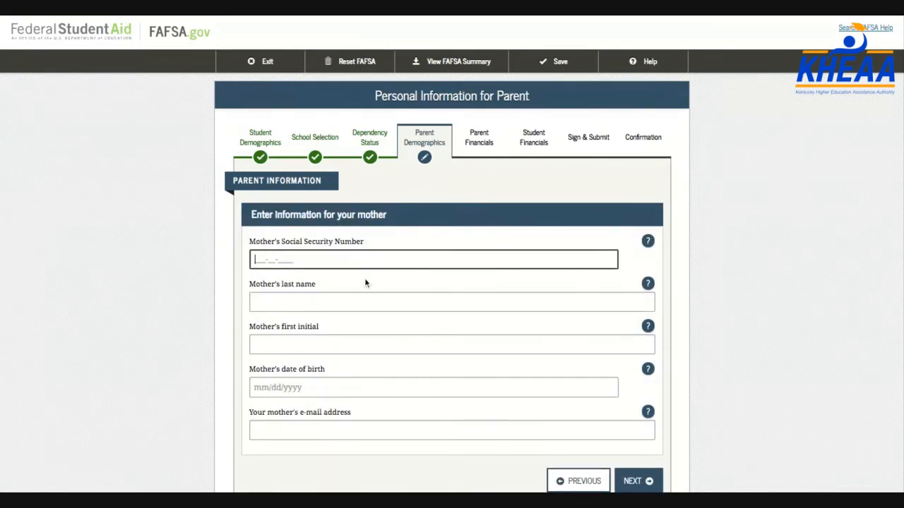
Enter the mother's Social Security number, last name, first initial and date of birth
type("123-45-6789")
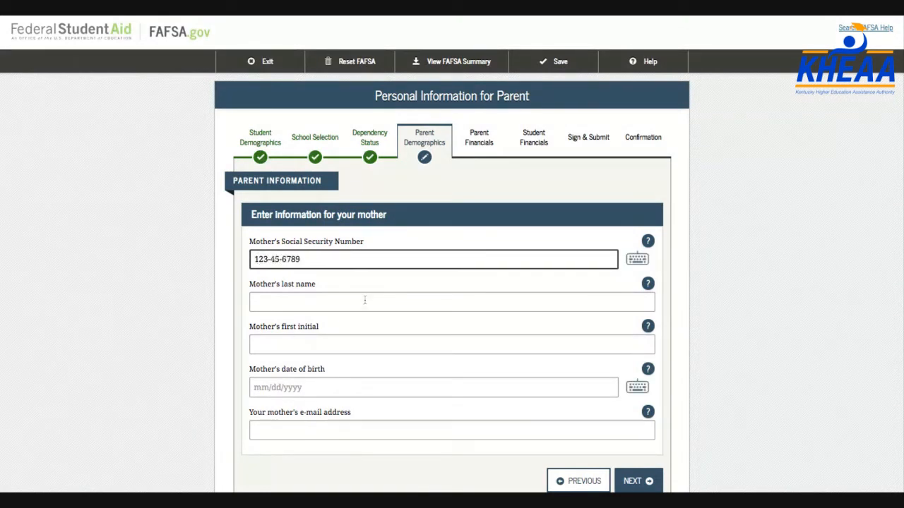
left_click(359, 305)
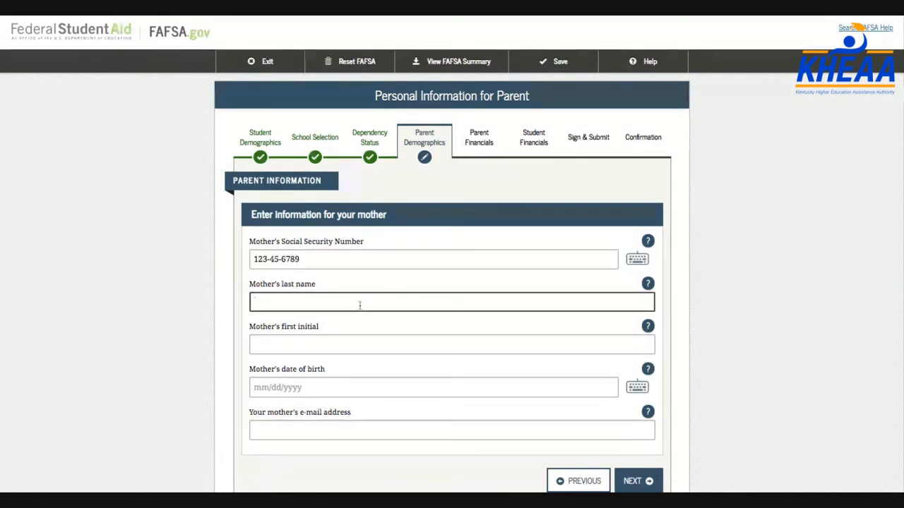
type("Smith")
key("Tab")
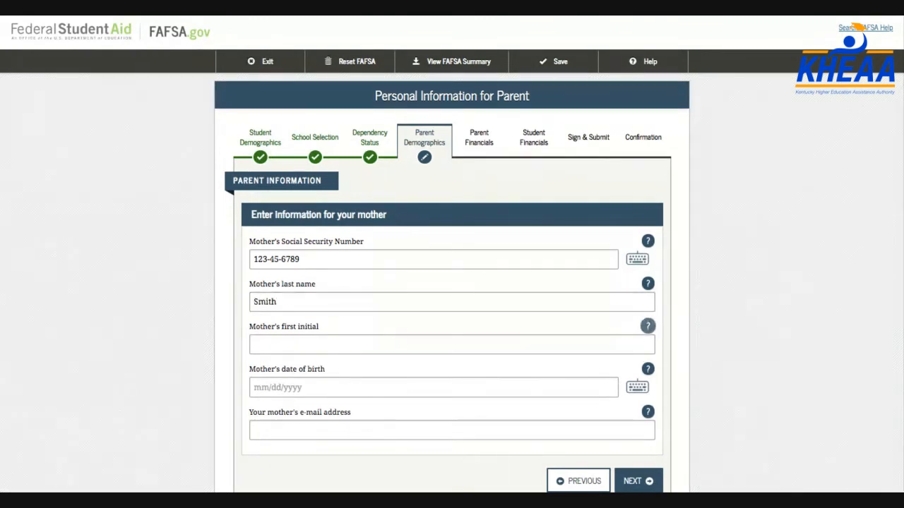
type("K")
key("Tab")
type("01/01/1")
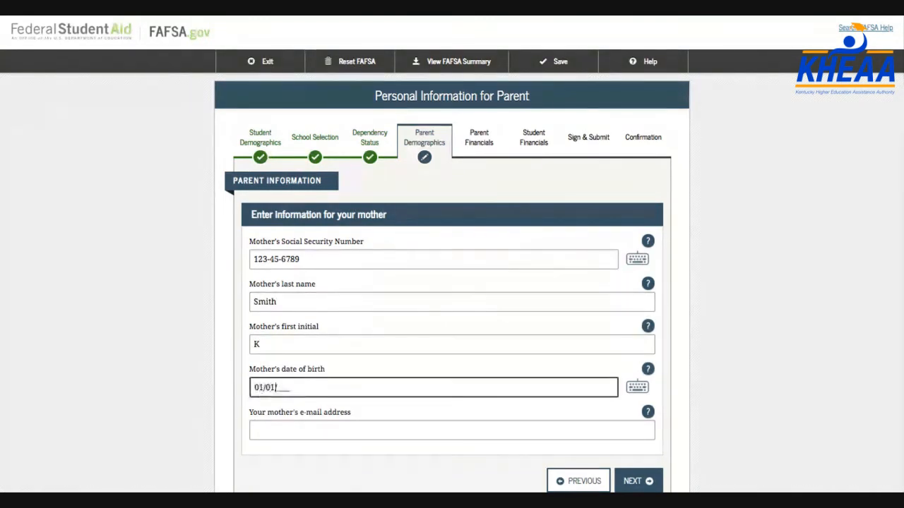
type("979")
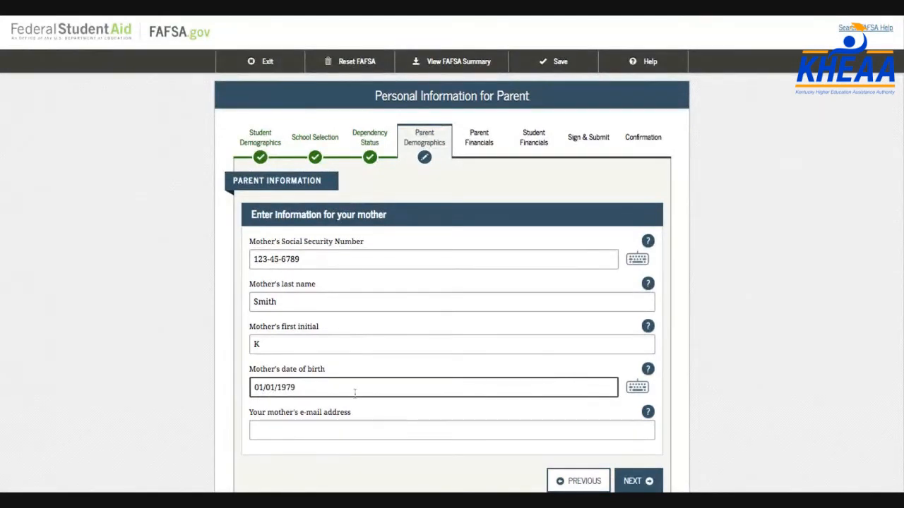
Fill in and confirm the mother's e-mail address, then submit her details
left_click(343, 428)
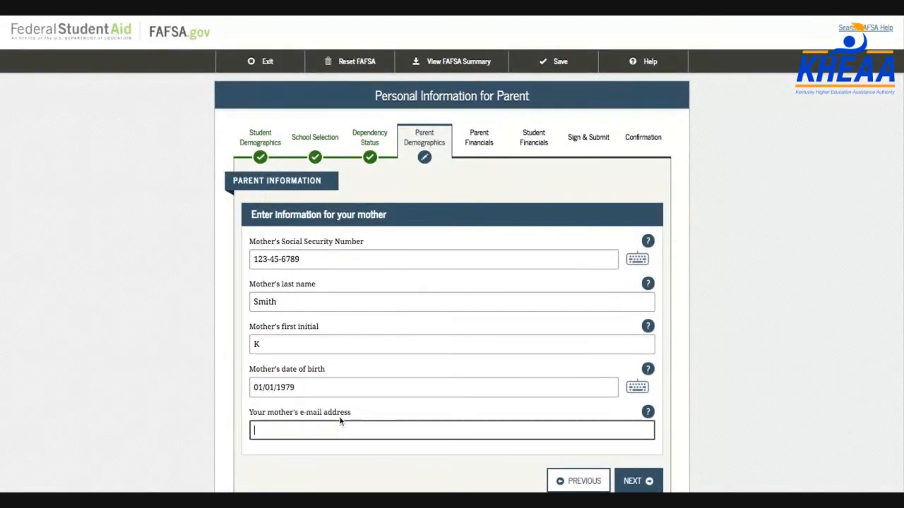
type("none@none.com")
key("Tab")
key("Tab")
type("none@none.com")
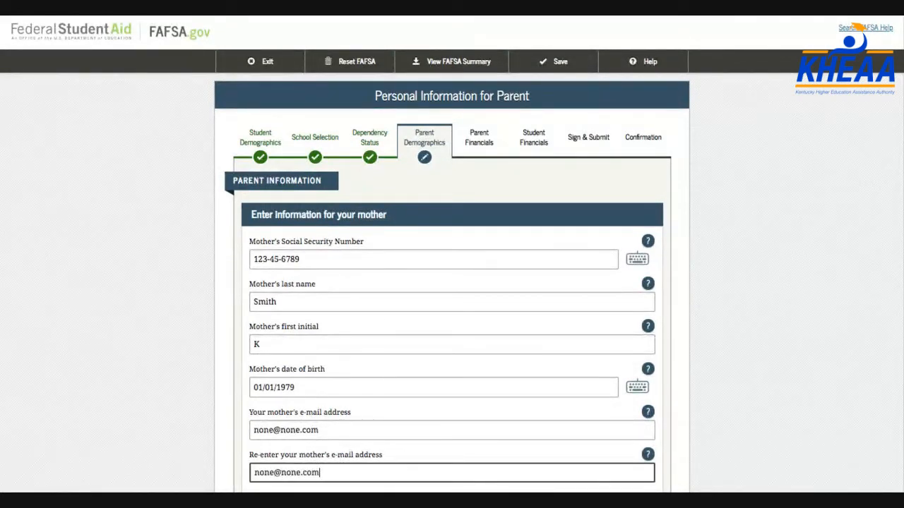
scroll(452, 282, "down", 3)
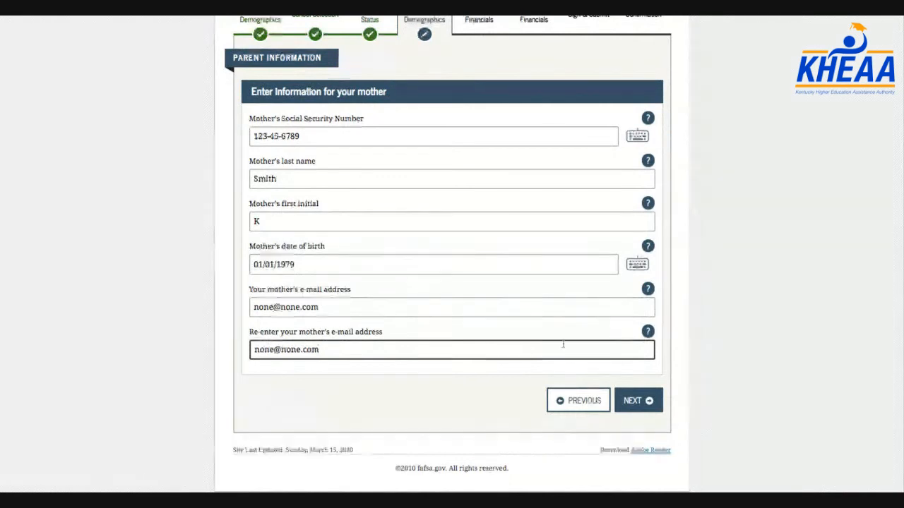
left_click(649, 403)
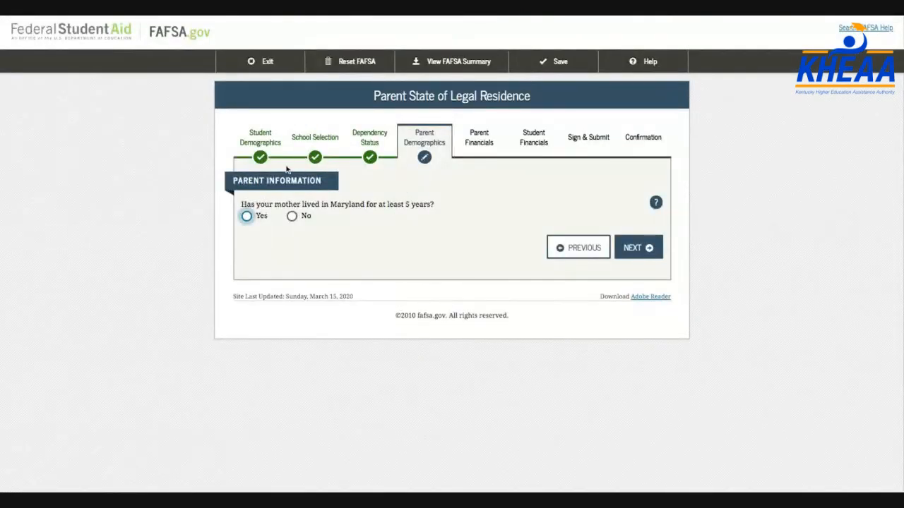
Confirm the mother has lived in Maryland five years and enter 2 other children
left_click(247, 217)
left_click(627, 247)
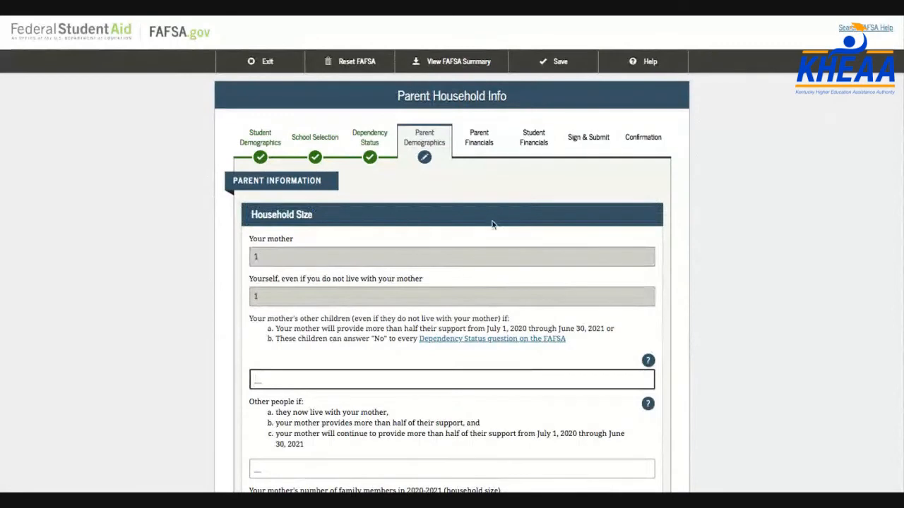
scroll(466, 270, "down", 2)
scroll(466, 270, "down", 1)
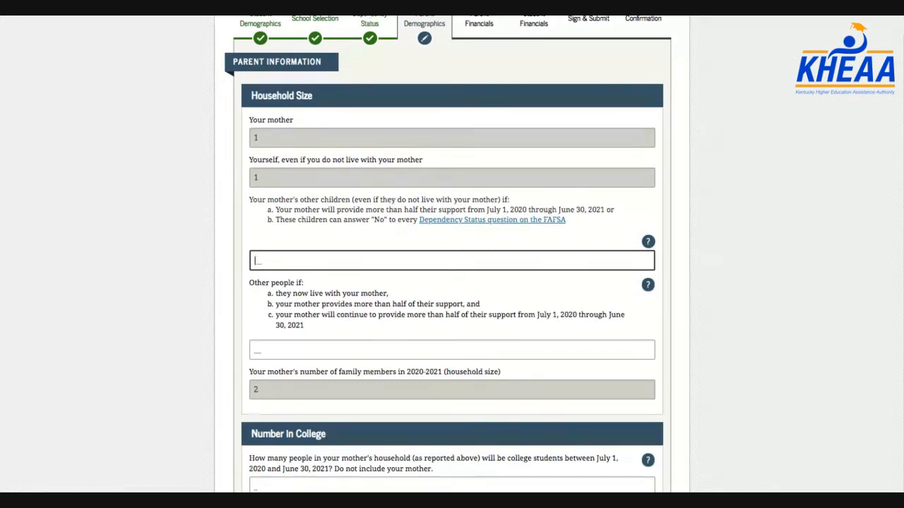
type("2")
left_click(269, 397)
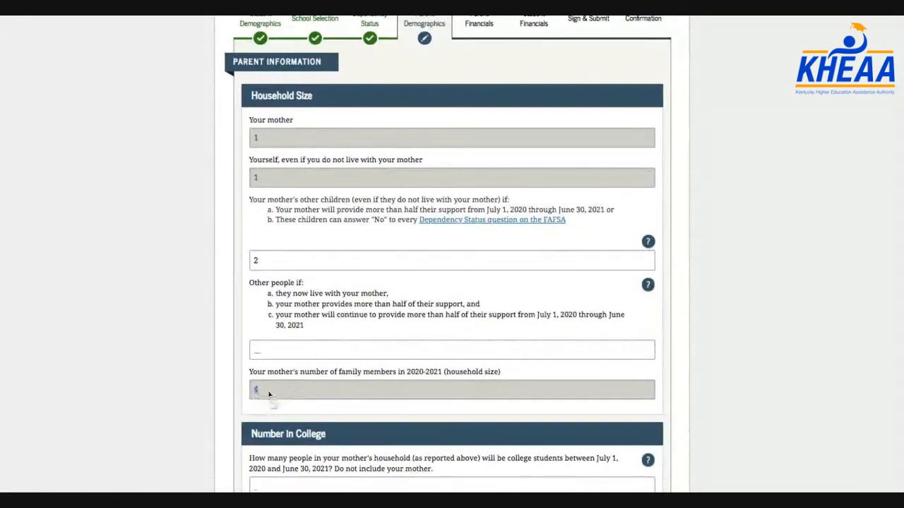
Check the household size of 4 and enter 1 in college
left_click_drag(262, 391, 245, 390)
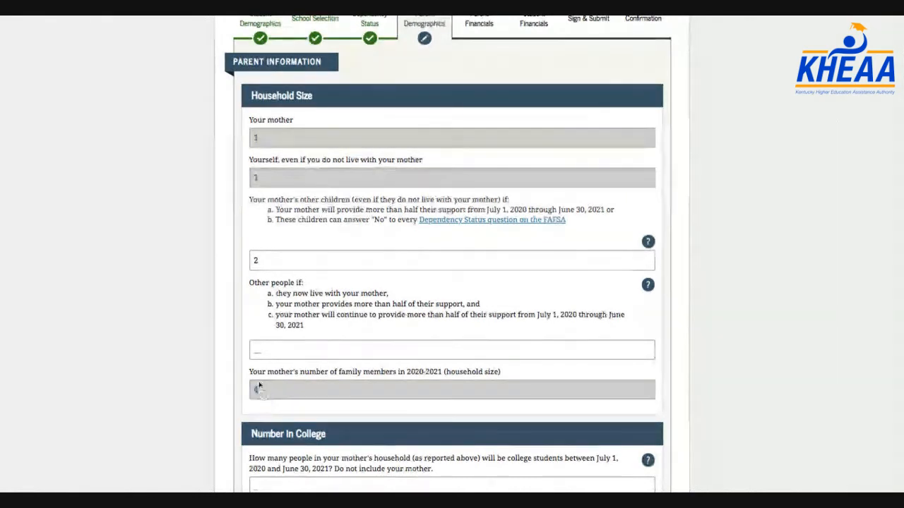
left_click(282, 261)
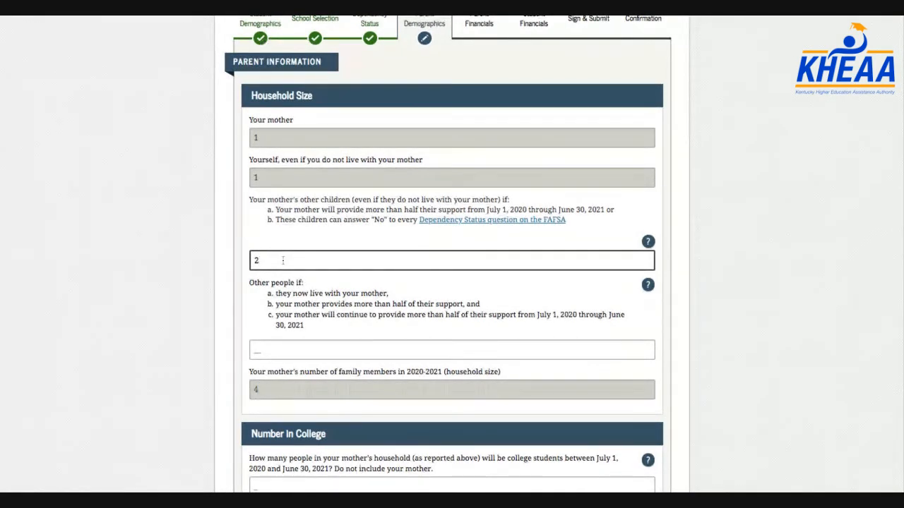
scroll(283, 260, "down", 1)
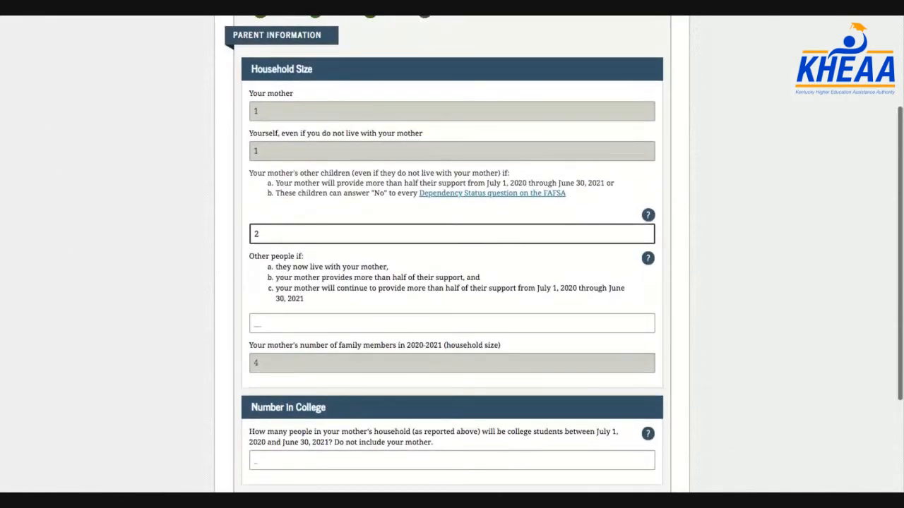
scroll(262, 290, "down", 3)
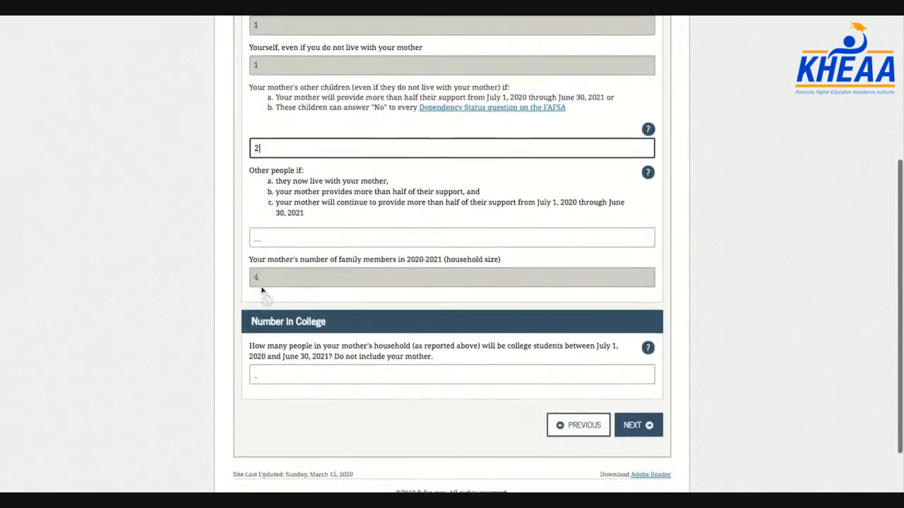
scroll(258, 283, "up", 1)
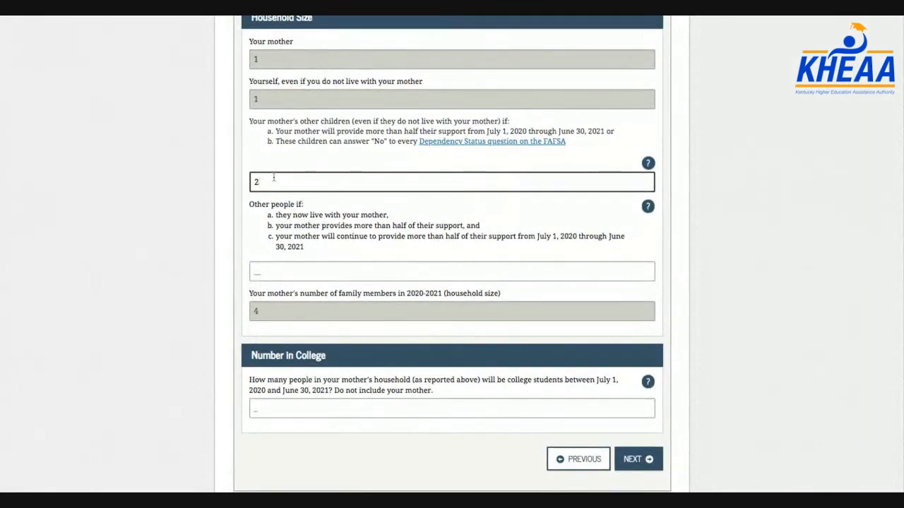
scroll(273, 178, "down", 1)
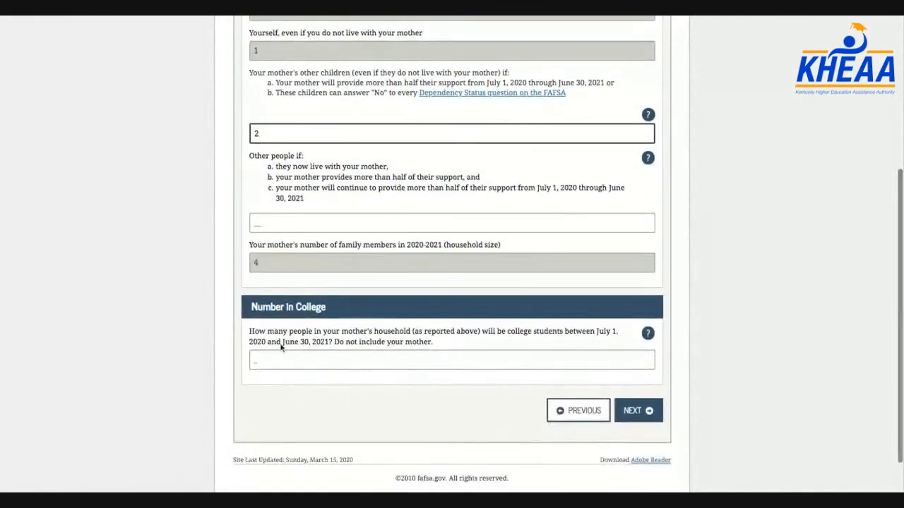
left_click(274, 360)
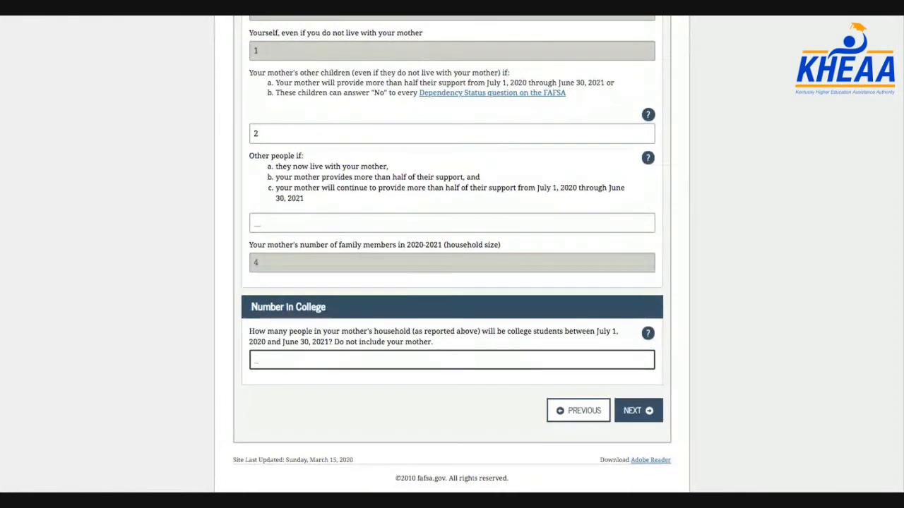
type("1")
left_click(644, 414)
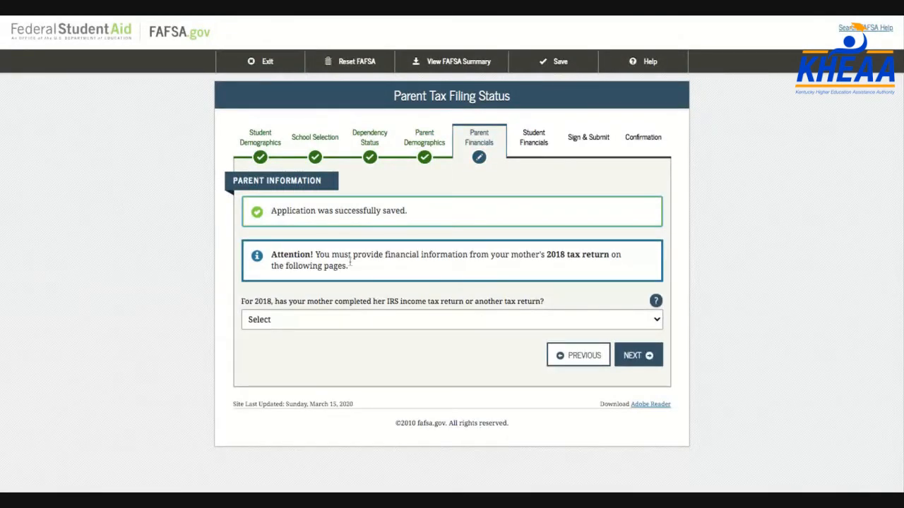
Set the mother's 2018 return to Already completed, IRS 1040, Head of Household
left_click(315, 324)
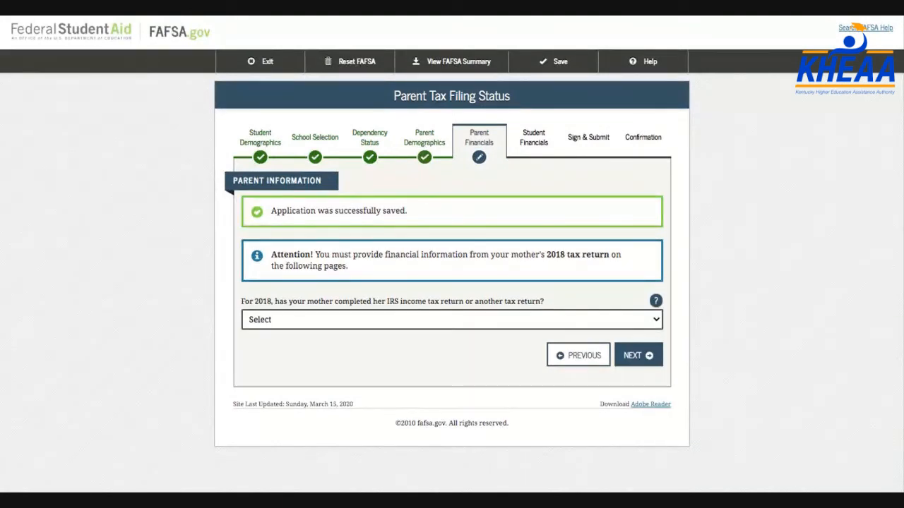
left_click(332, 337)
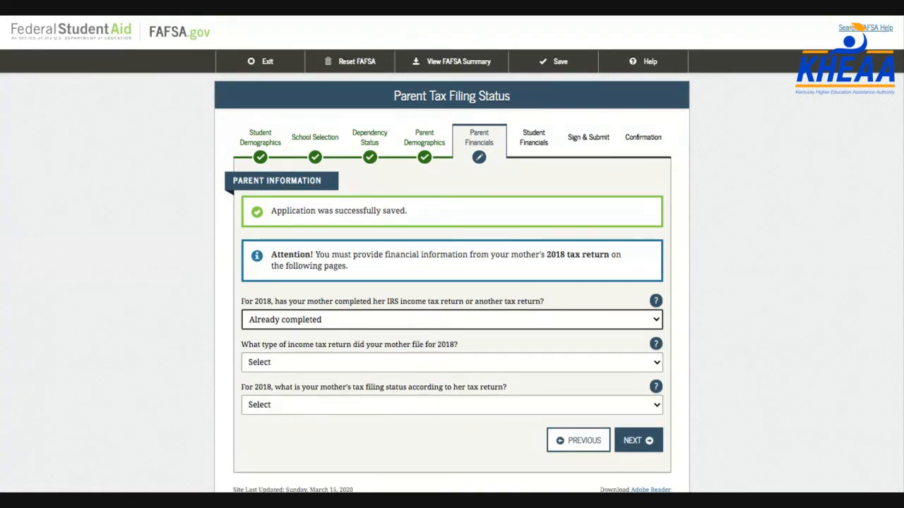
left_click(323, 367)
left_click(308, 377)
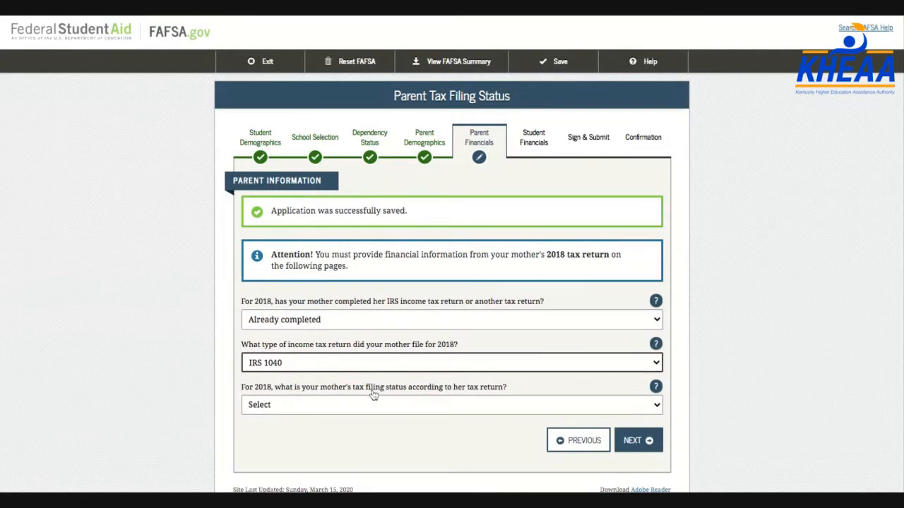
left_click(345, 408)
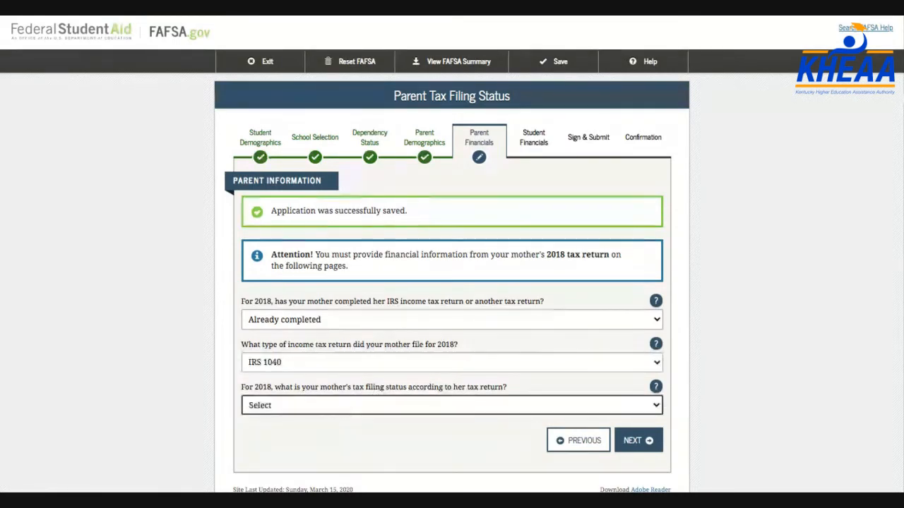
left_click(353, 436)
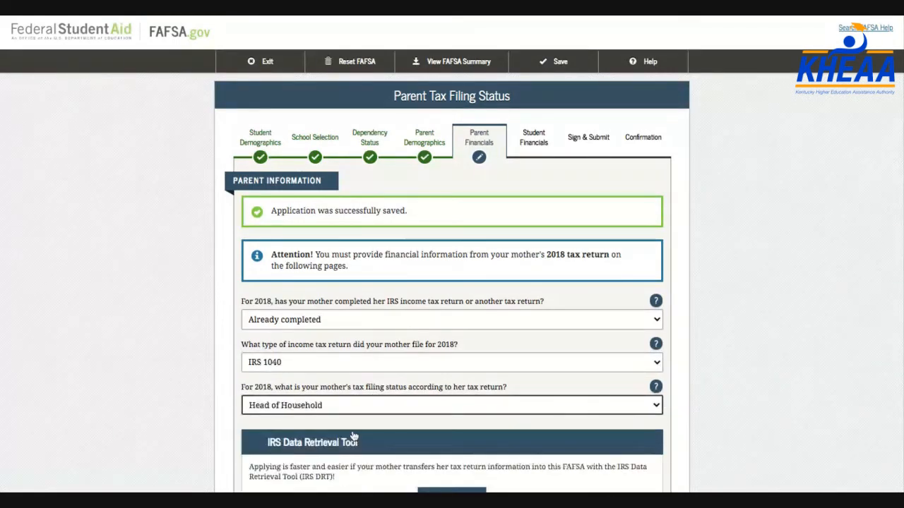
Decline the IRS Data Retrieval Tool transfer for the mother's tax data
scroll(354, 436, "down", 1)
scroll(353, 436, "down", 2)
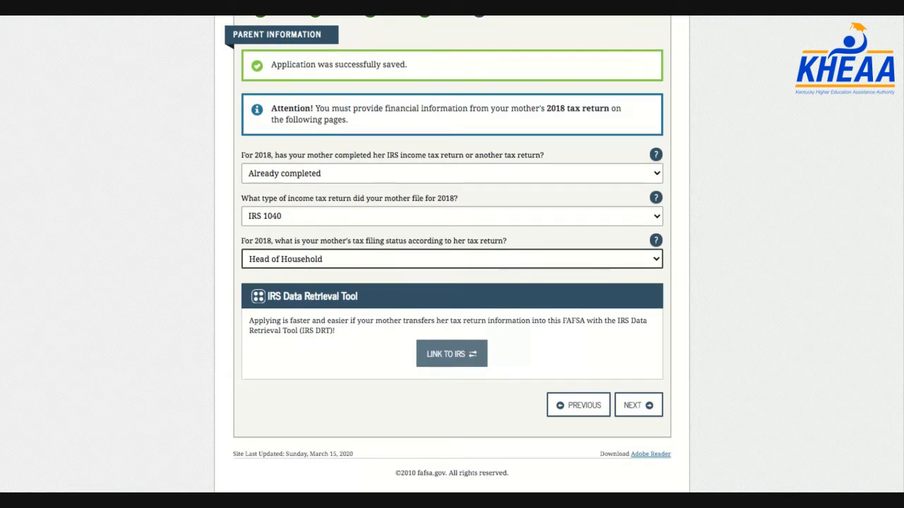
scroll(452, 254, "up", 1)
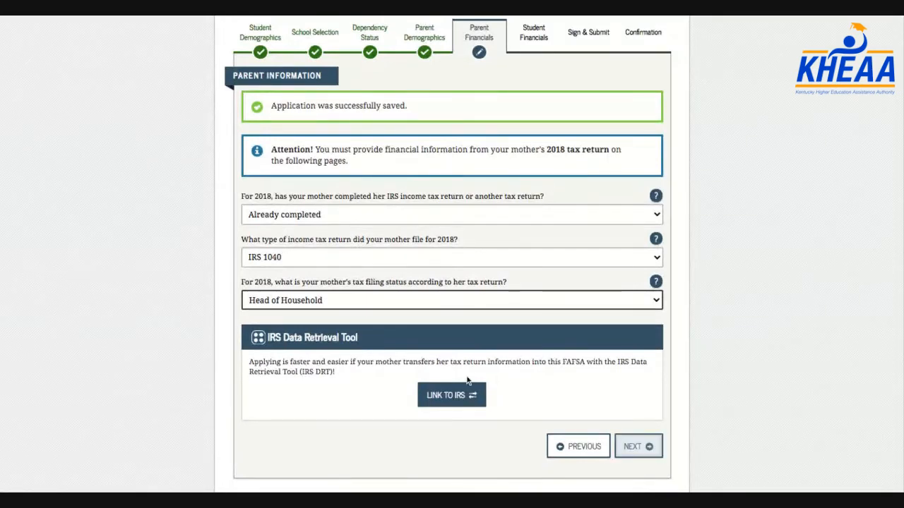
left_click(648, 448)
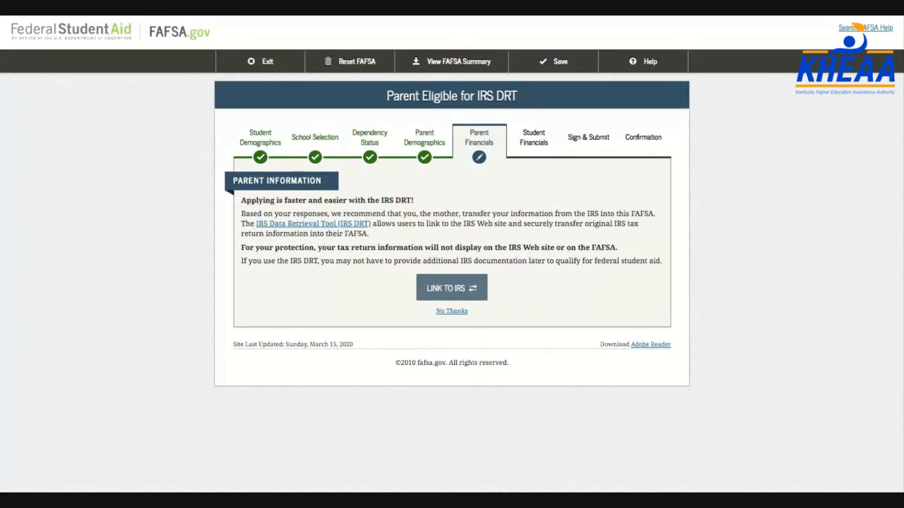
left_click(452, 312)
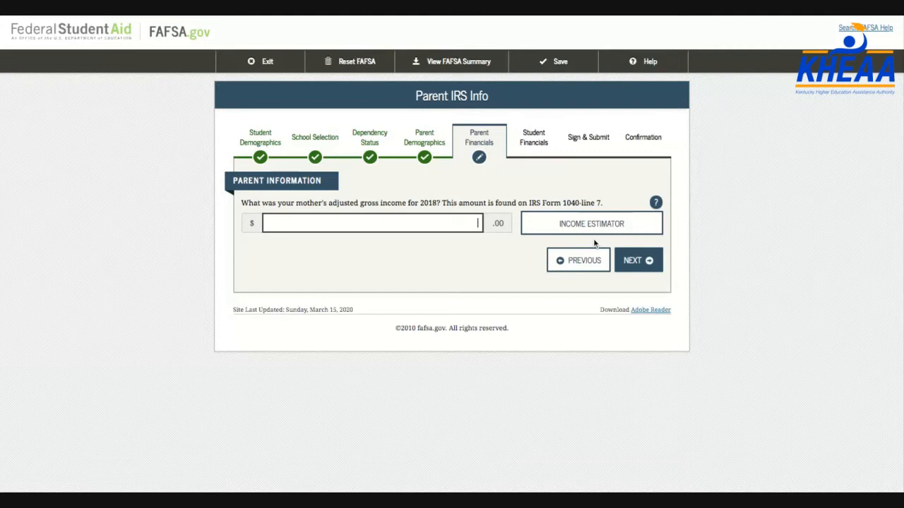
Enter the mother's 2018 adjusted gross income of 42,000 and work earnings of 45,000
left_click_drag(608, 204, 442, 203)
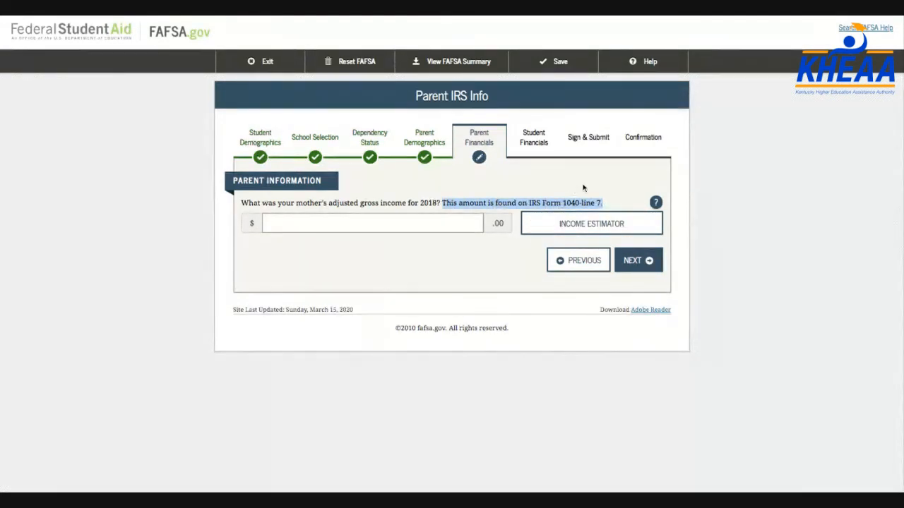
left_click(464, 229)
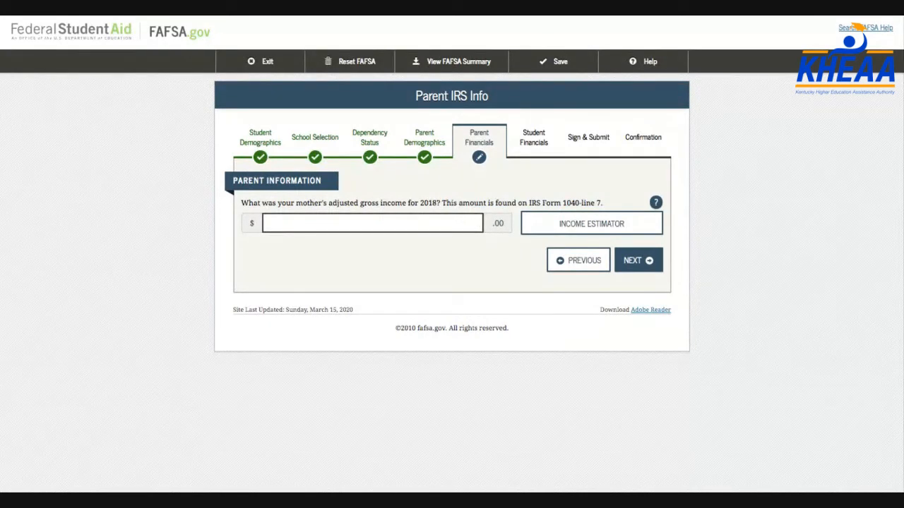
type("42,000")
left_click(639, 261)
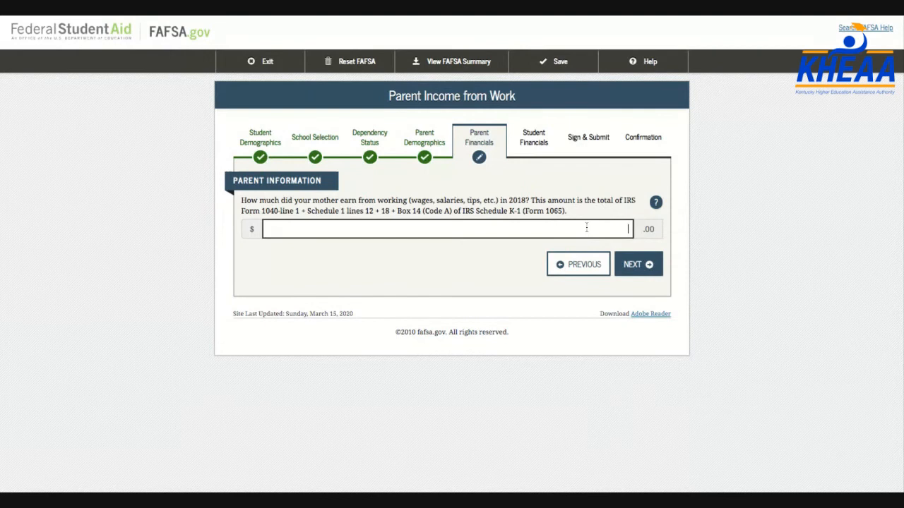
type("45,000")
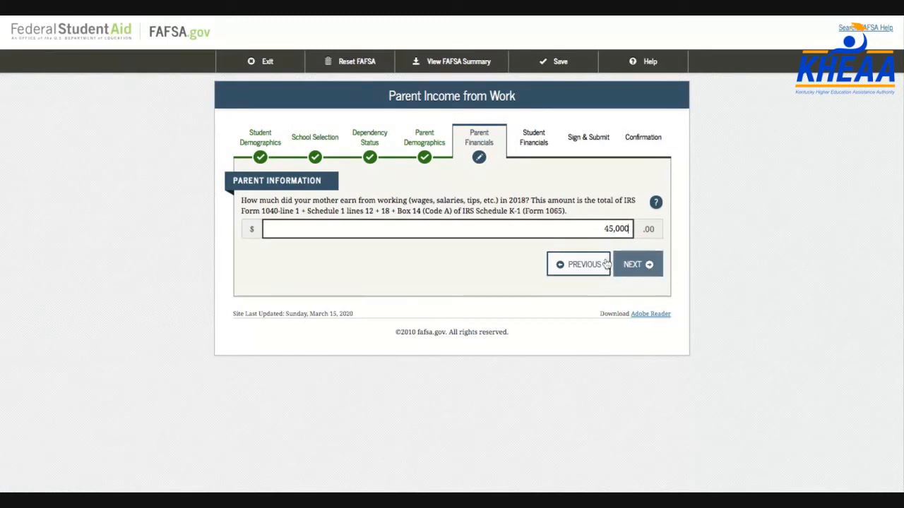
left_click(629, 264)
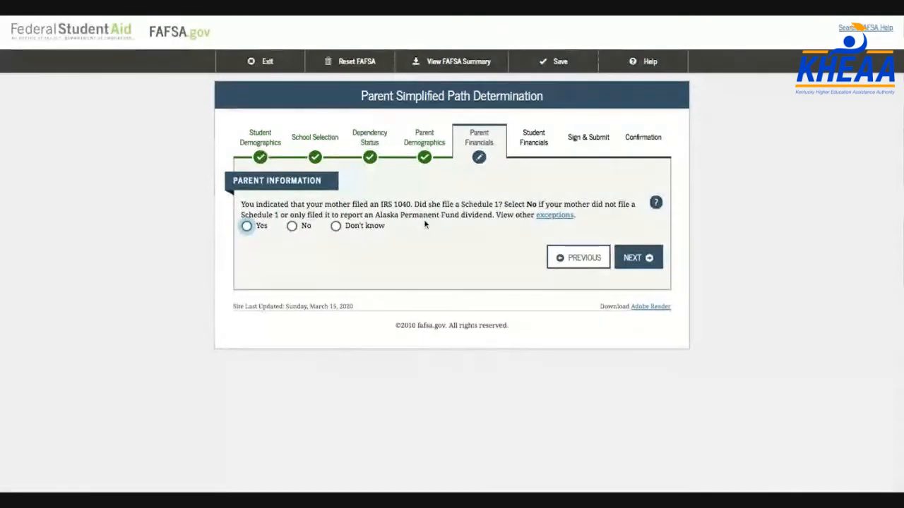
Answer No to Schedule 1 and enter 4,500 as the mother's 2018 income tax
left_click_drag(414, 204, 492, 205)
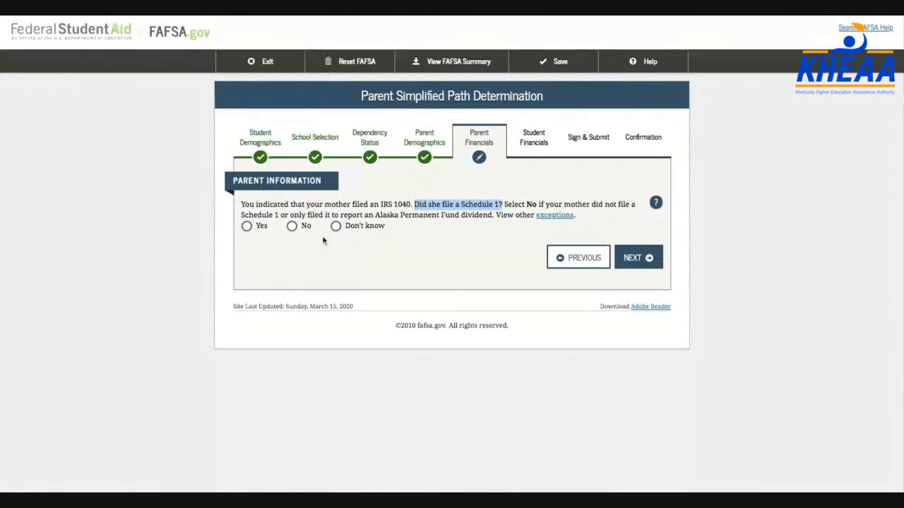
left_click(291, 226)
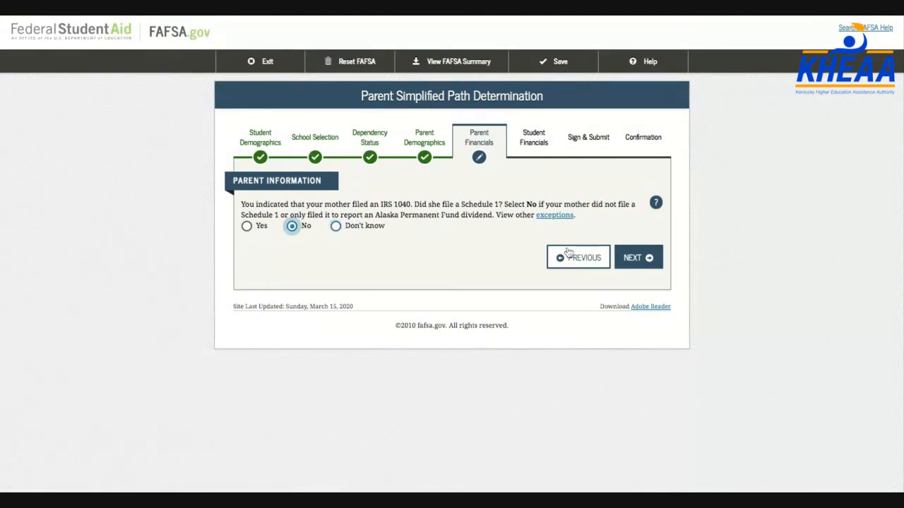
left_click(633, 259)
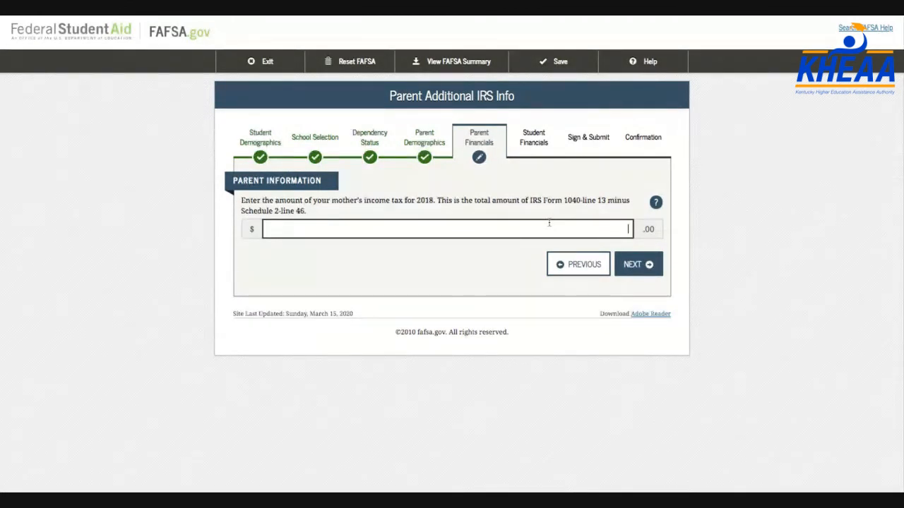
type("4500")
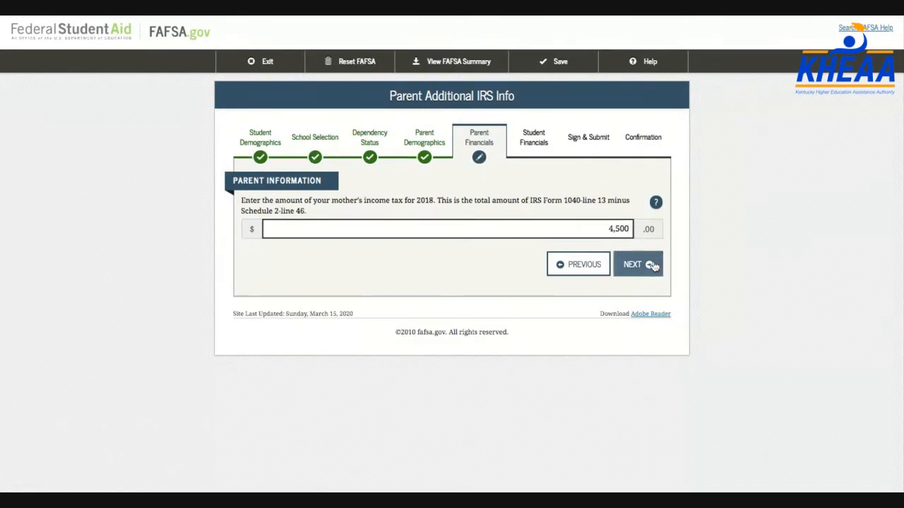
left_click(526, 203)
left_click_drag(526, 203, 306, 212)
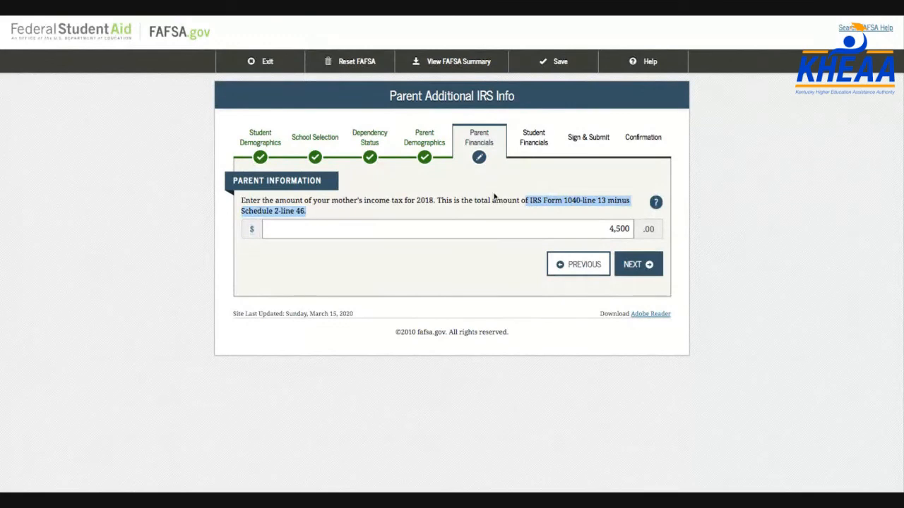
left_click(634, 265)
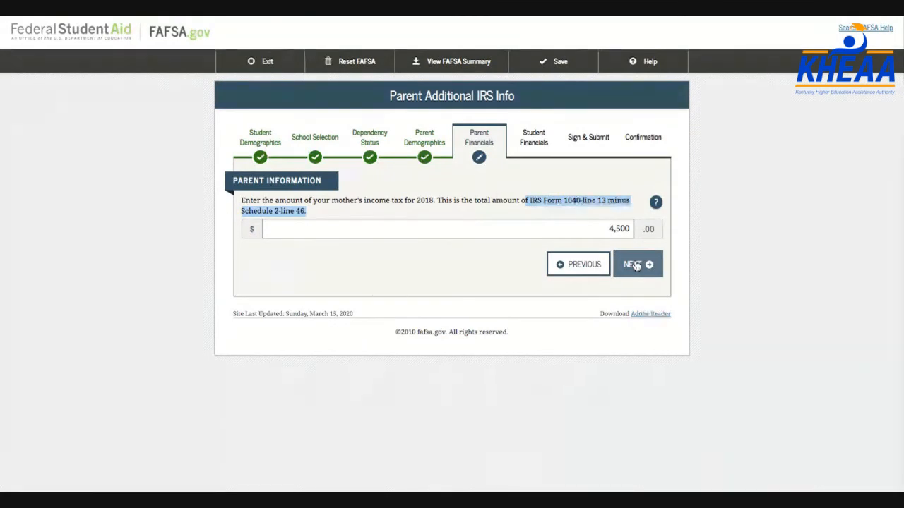
Keep the mother's tax-filer items, child support paid, co-op and work-study earnings at 0
scroll(563, 215, "down", 1)
scroll(564, 215, "down", 2)
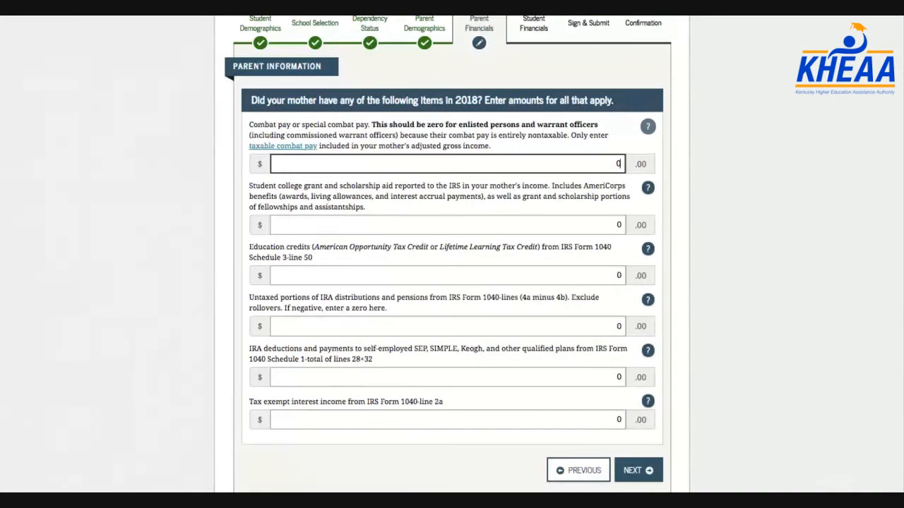
scroll(553, 254, "down", 1)
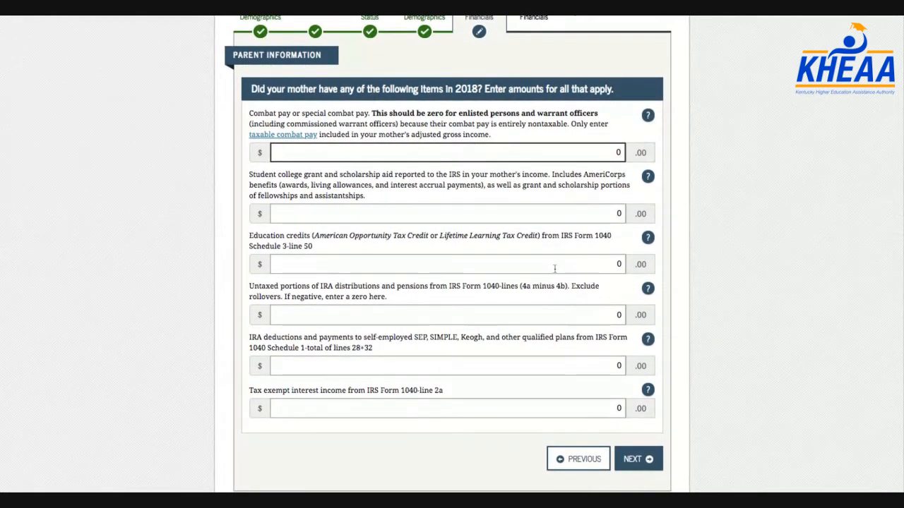
scroll(554, 268, "up", 1)
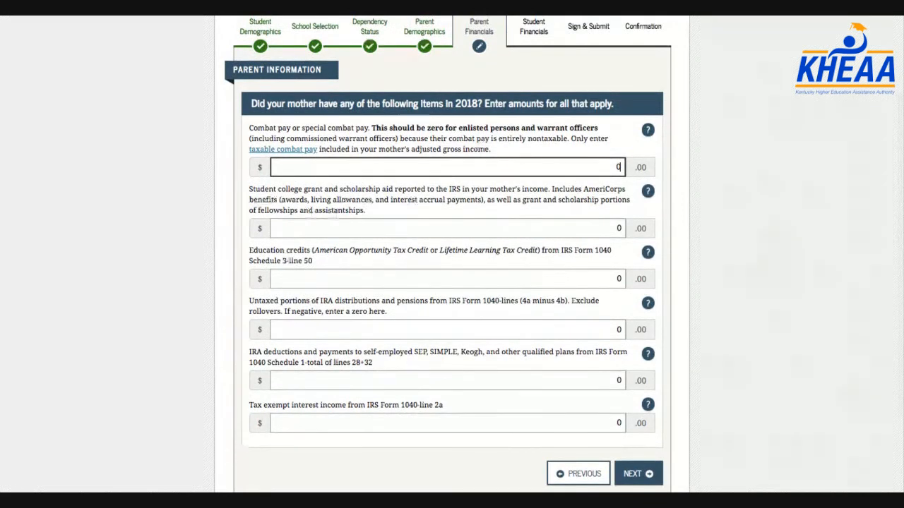
left_click(637, 475)
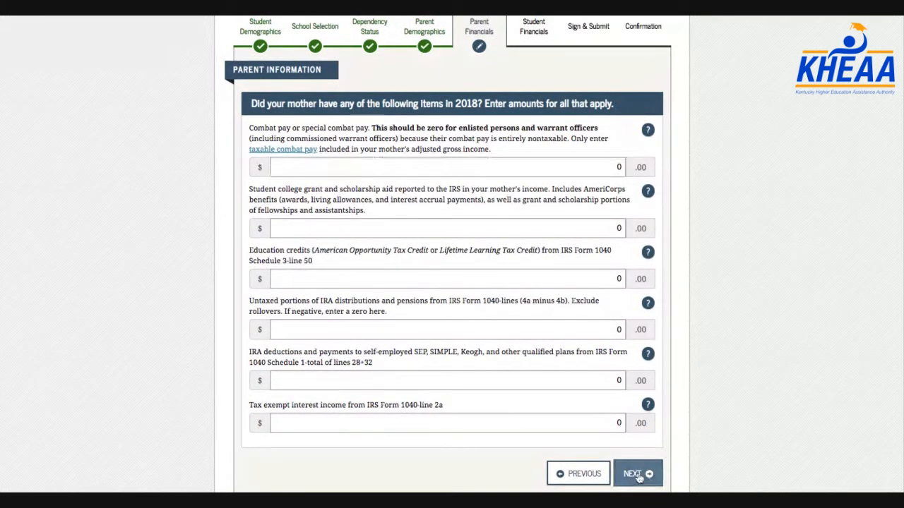
scroll(548, 335, "down", 1)
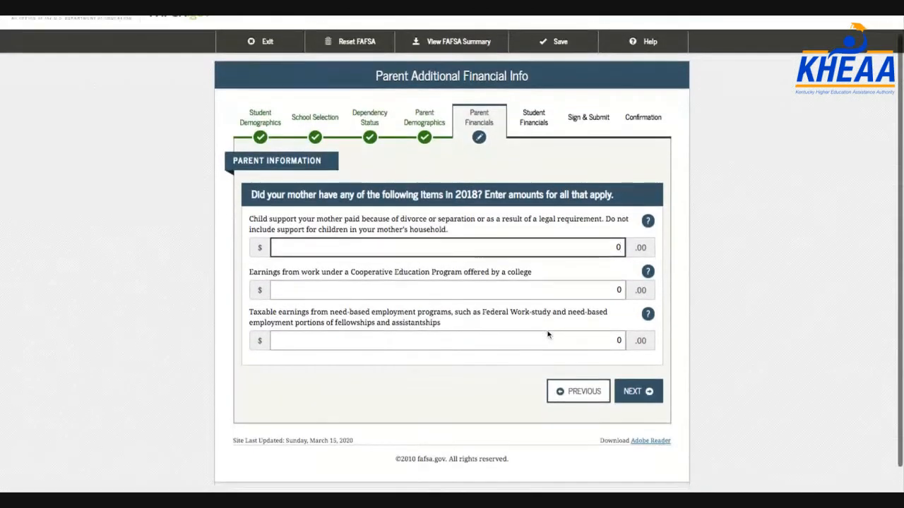
triple_click(454, 228)
triple_click(454, 228)
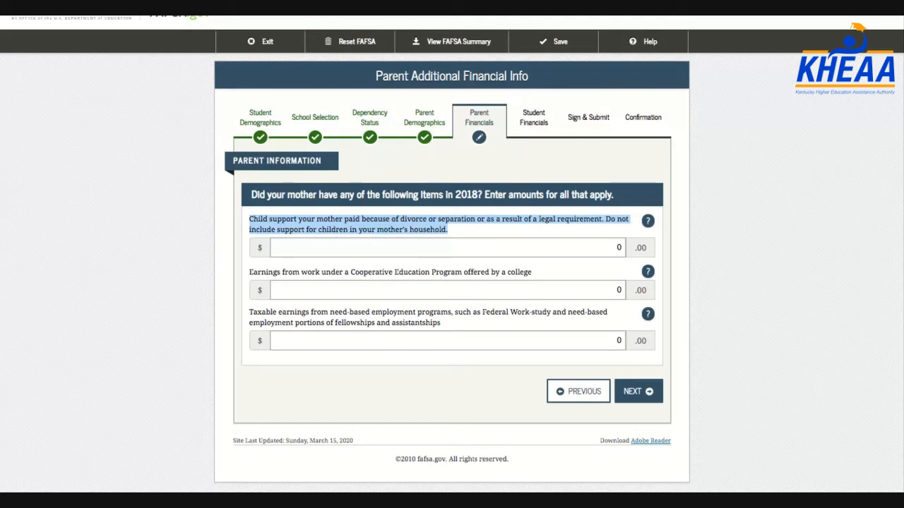
left_click(594, 251)
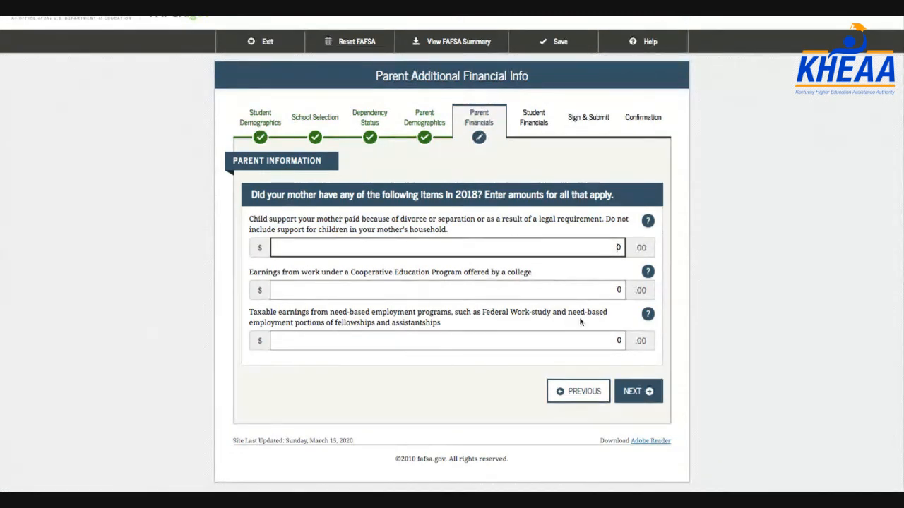
left_click(633, 394)
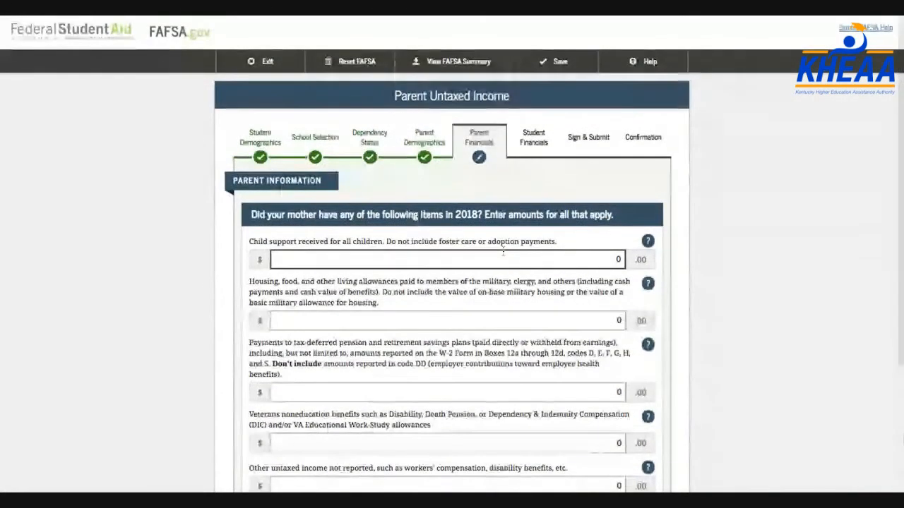
Enter 14,500 as the mother's child support received
scroll(503, 252, "down", 1)
left_click_drag(386, 207, 253, 205)
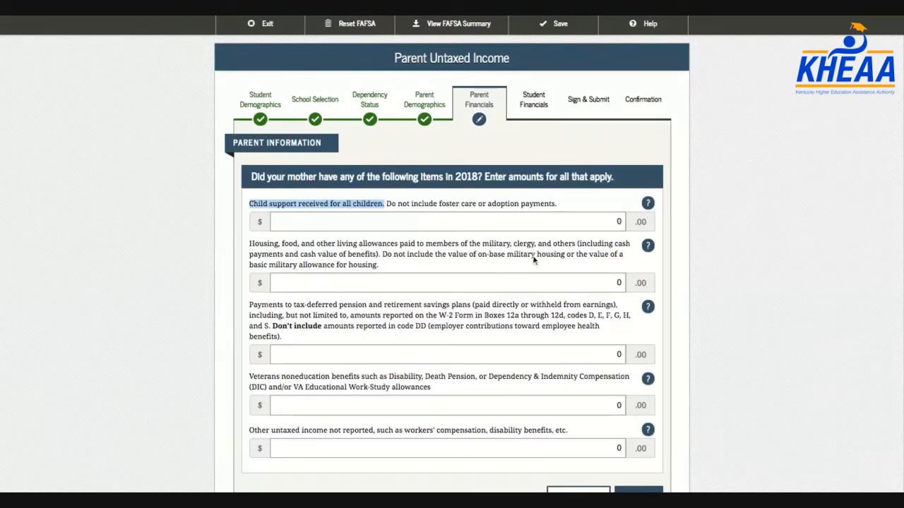
left_click(573, 224)
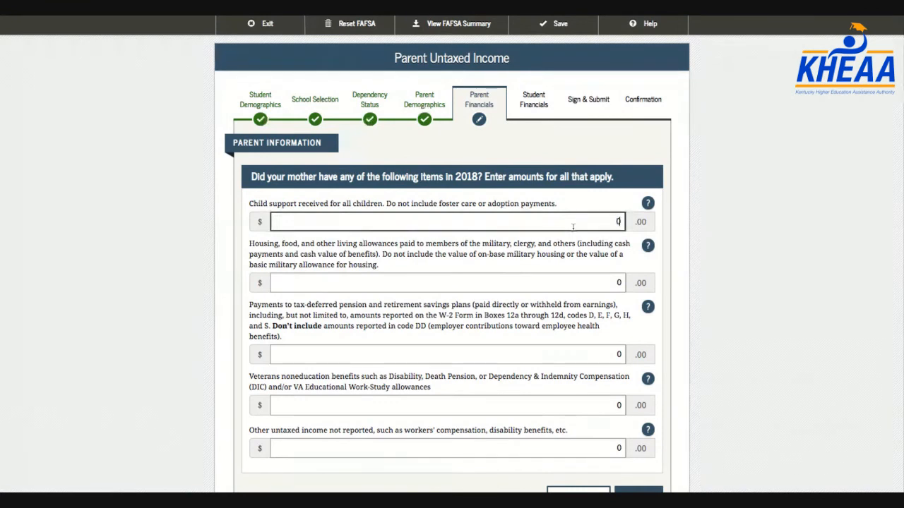
type("1200")
key("BackSpace")
type("4500")
Leave tax-deferred pension and other untaxed income items at 0
scroll(624, 216, "down", 1)
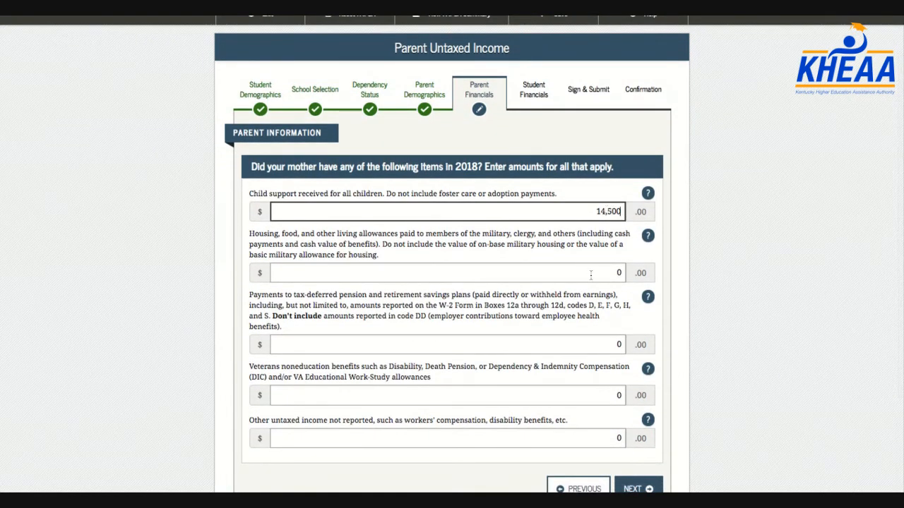
scroll(586, 248, "down", 1)
scroll(582, 243, "down", 1)
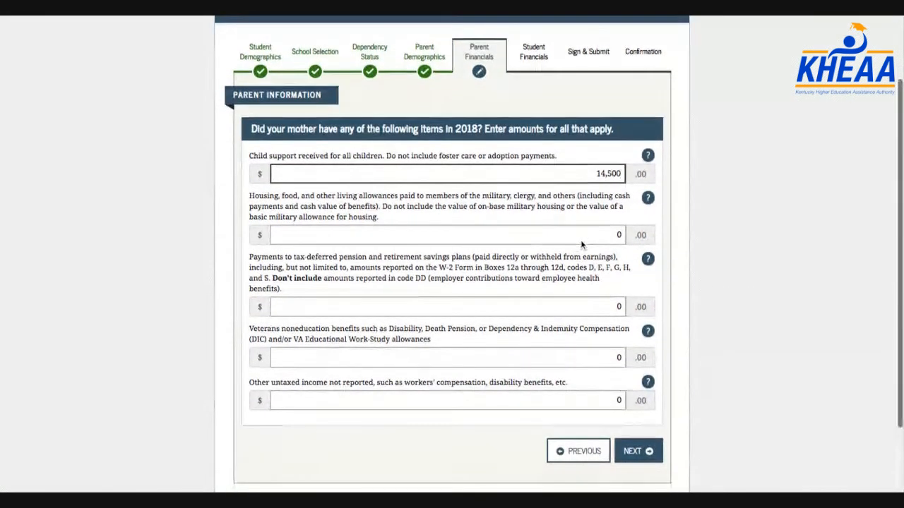
left_click(604, 307)
double_click(604, 312)
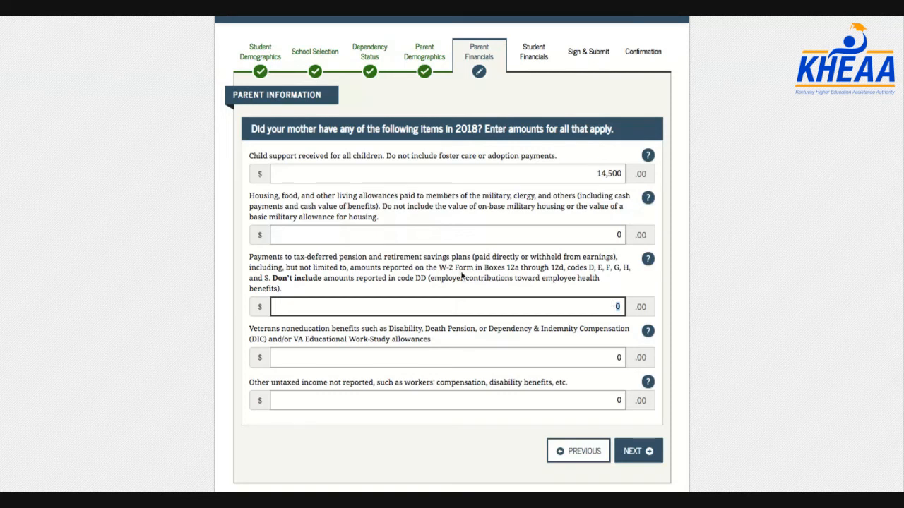
left_click_drag(439, 269, 272, 278)
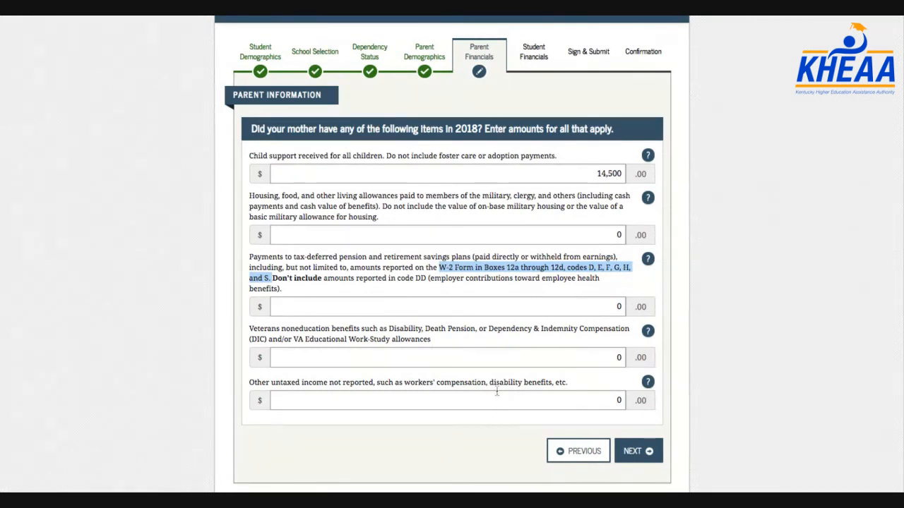
left_click(595, 397)
left_click(636, 451)
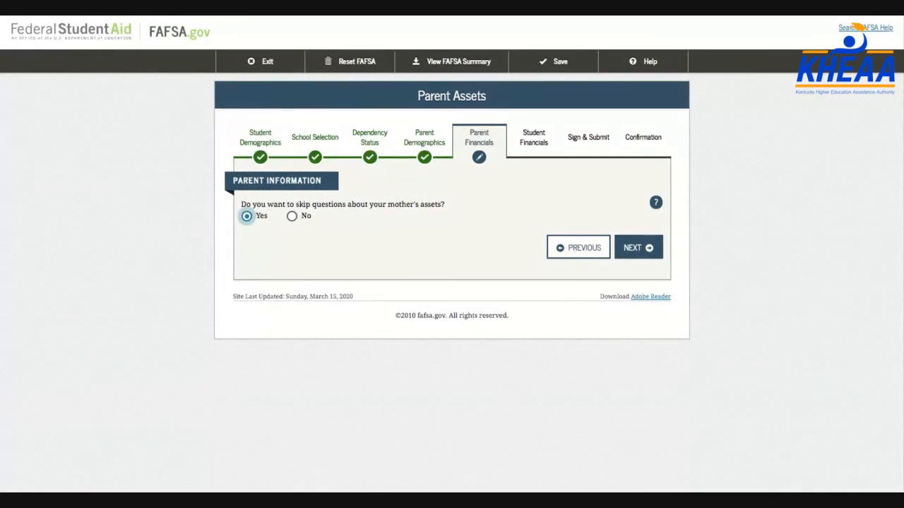
Answer Yes to skip the mother's asset questions and move on
left_click(292, 217)
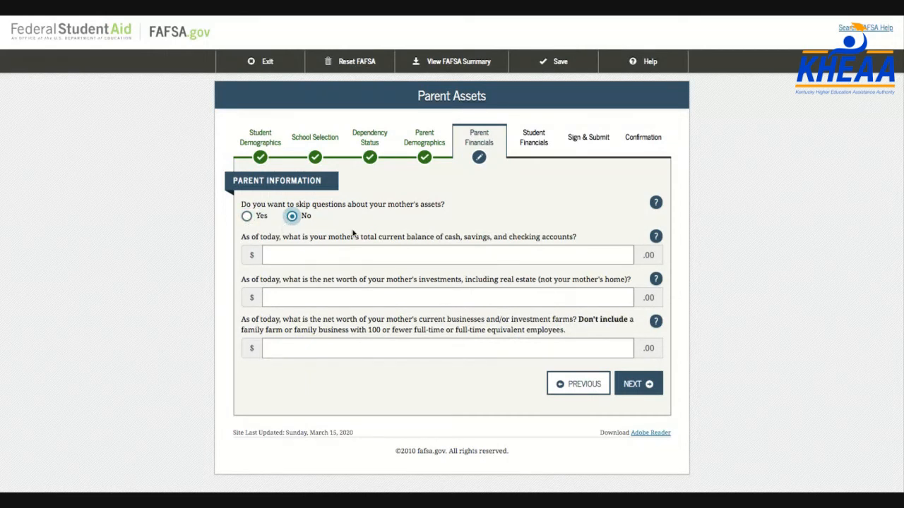
left_click(247, 217)
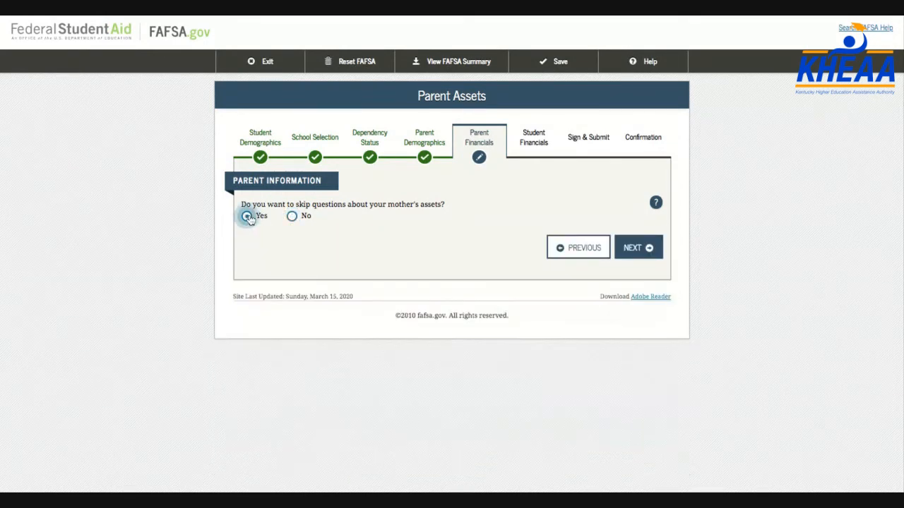
left_click(653, 254)
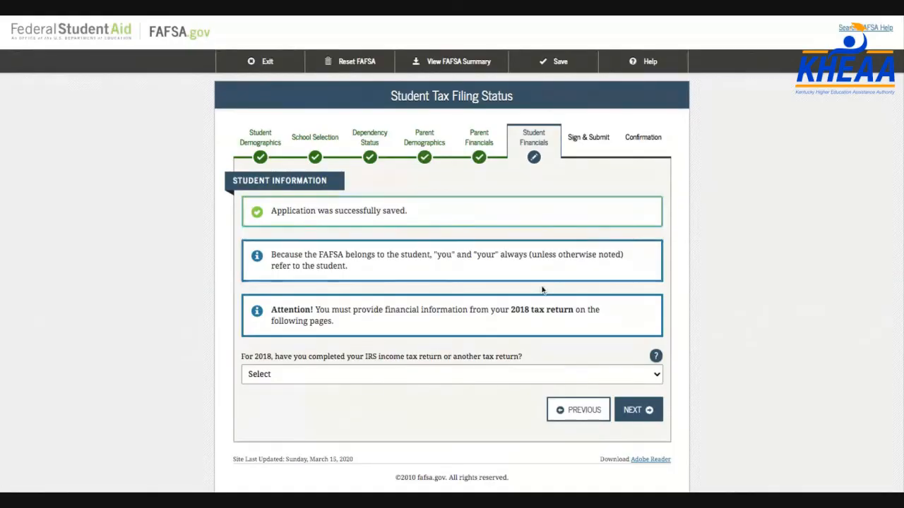
Mark the student's 2018 tax return as Not going to file
scroll(536, 293, "down", 1)
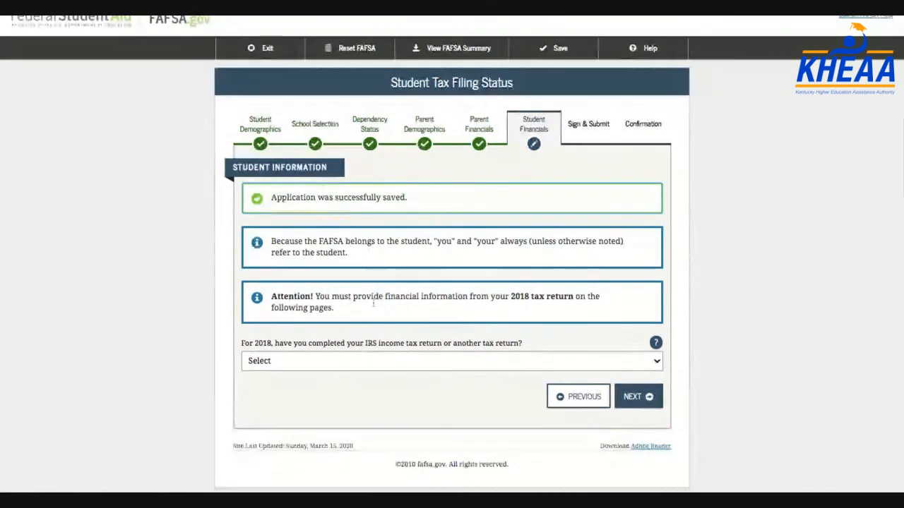
scroll(335, 346, "down", 2)
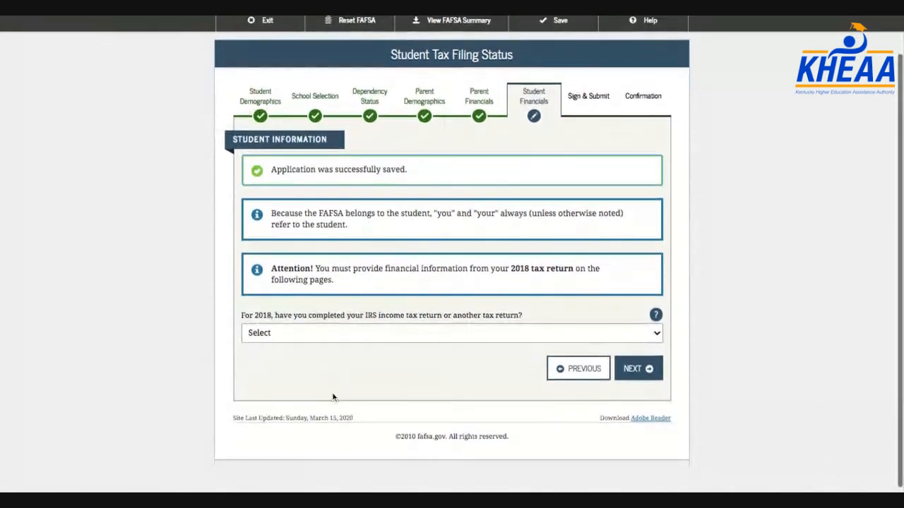
left_click(338, 342)
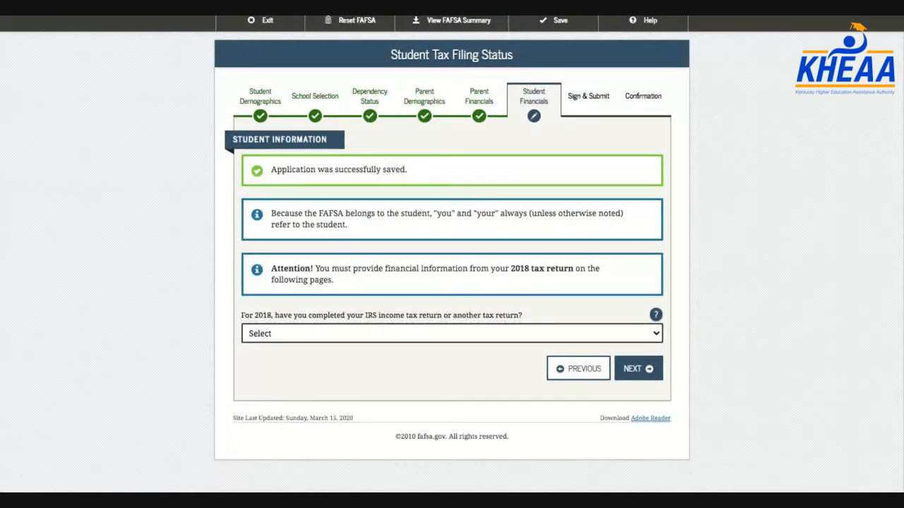
left_click(338, 369)
scroll(338, 351, "down", 1)
scroll(338, 351, "down", 2)
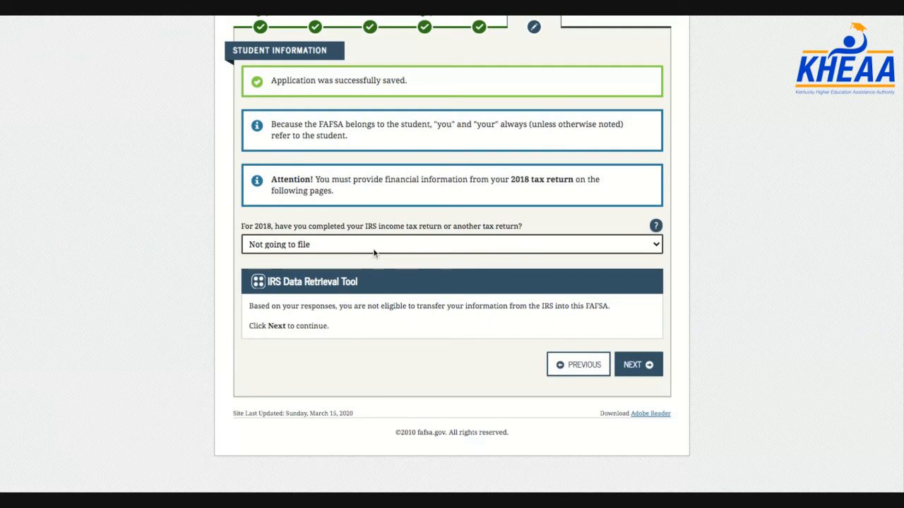
left_click(358, 230)
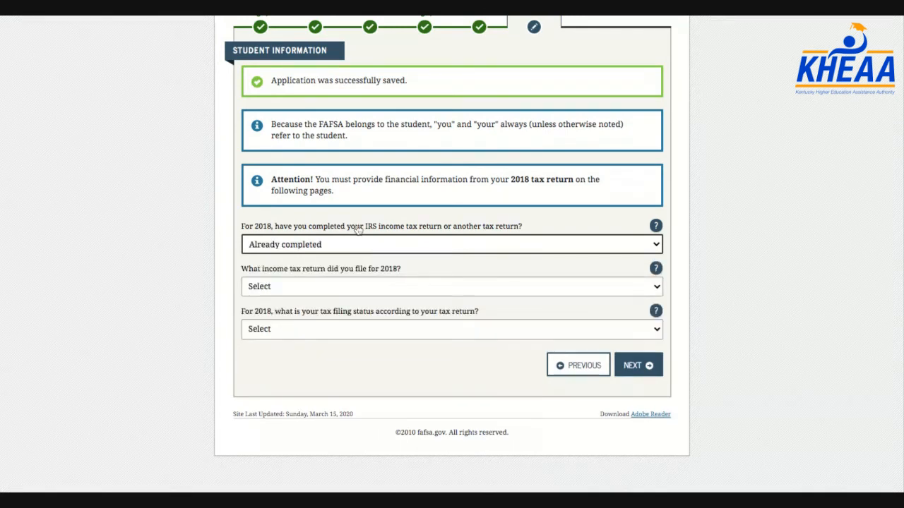
left_click(329, 250)
left_click(319, 268)
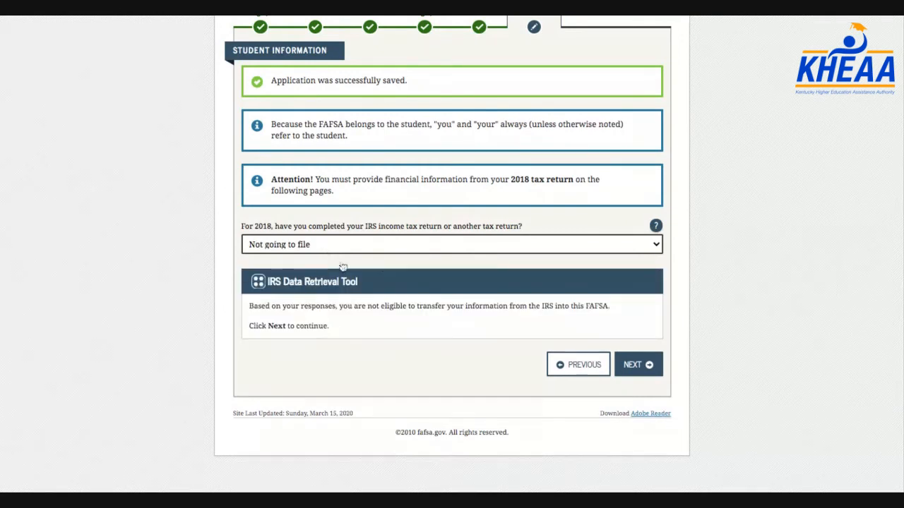
left_click(645, 367)
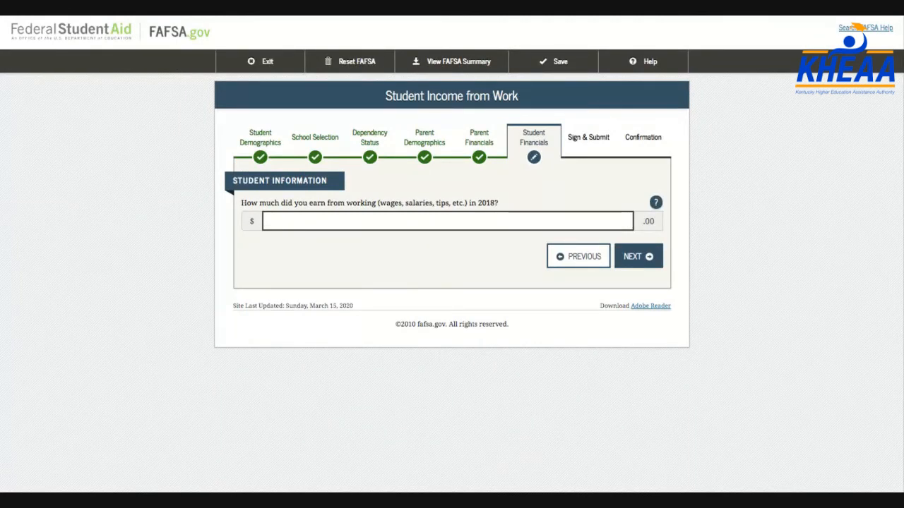
Enter 650 for the student's earnings and leave all 2018 untaxed income items at 0
type("650")
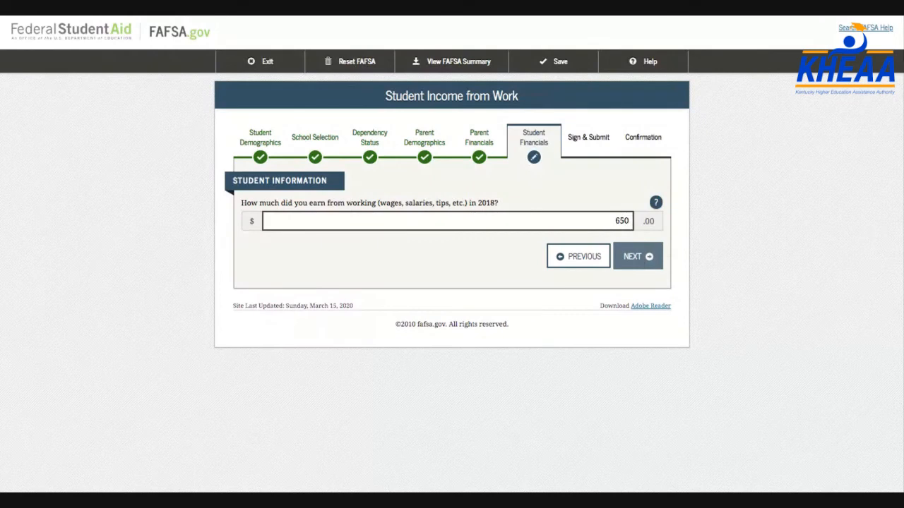
left_click(637, 256)
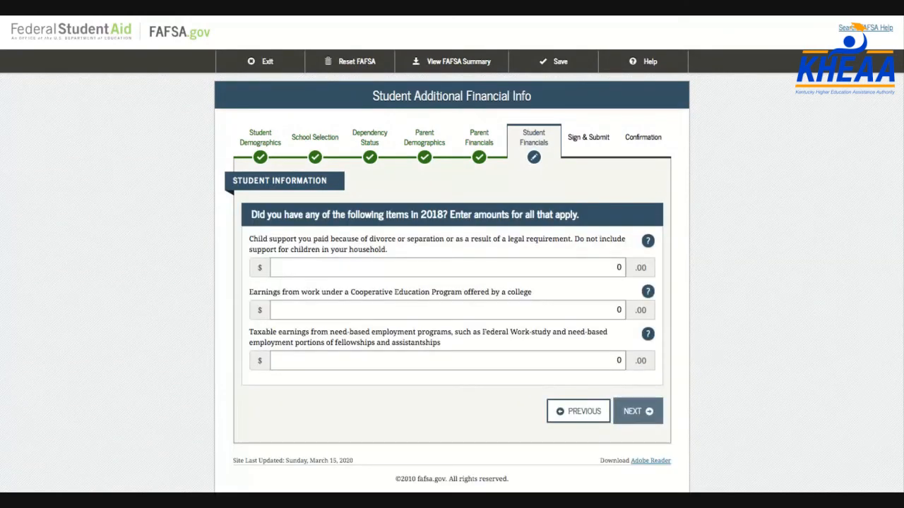
scroll(855, 27, "down", 1)
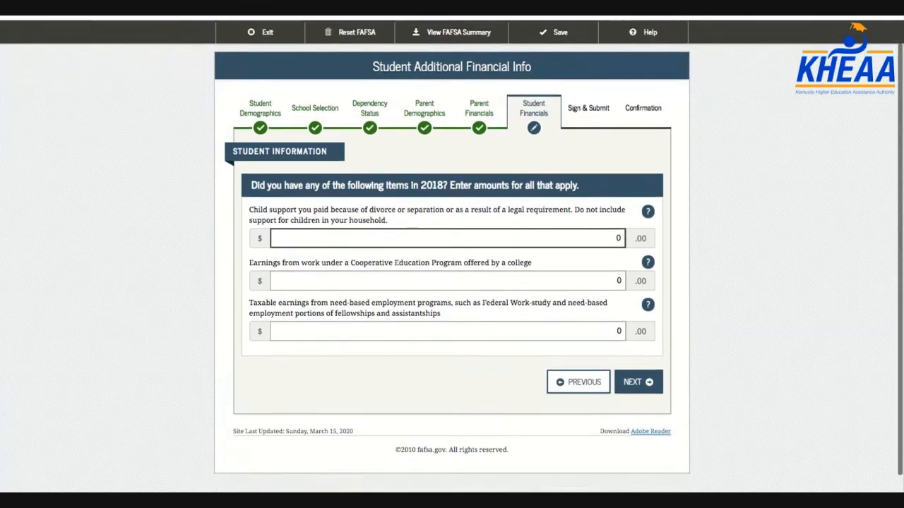
scroll(627, 322, "down", 1)
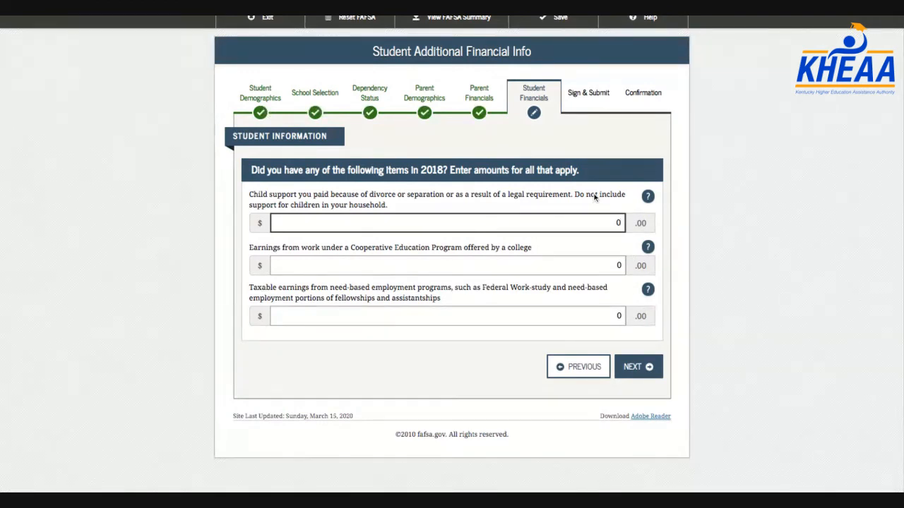
left_click(586, 376)
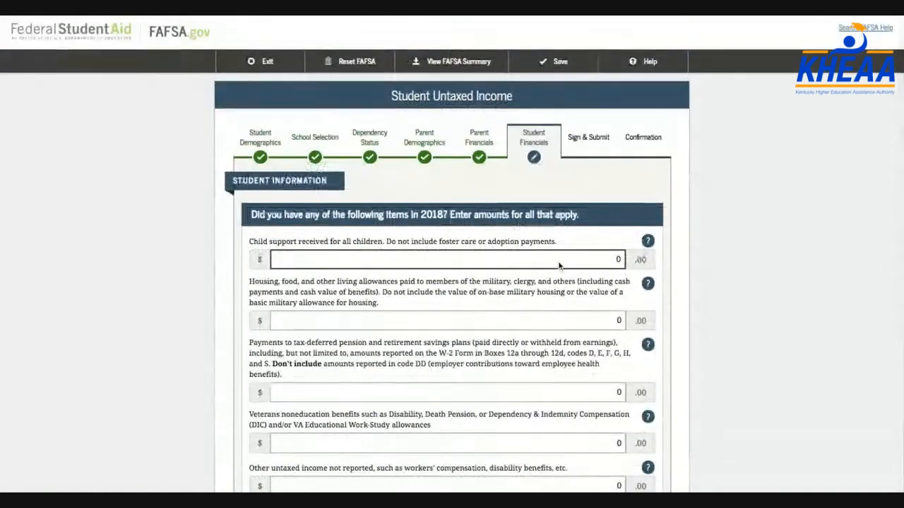
scroll(558, 265, "down", 1)
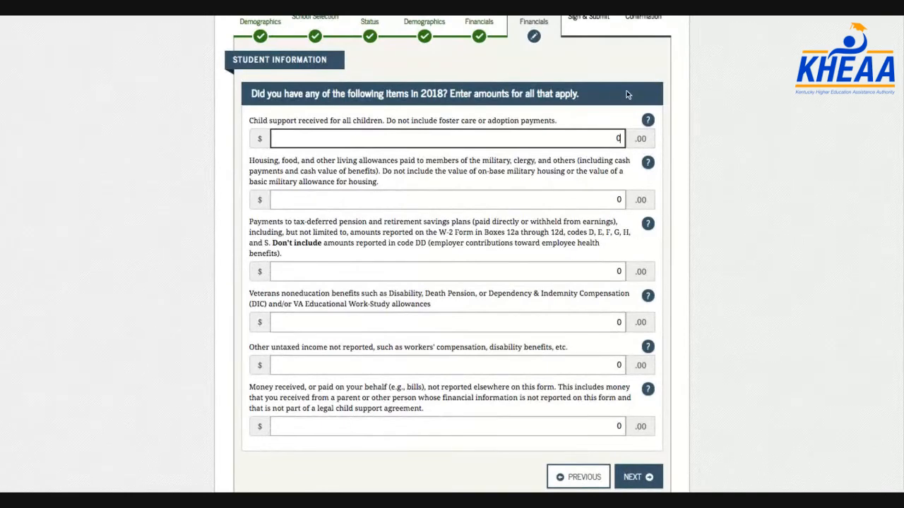
left_click(639, 478)
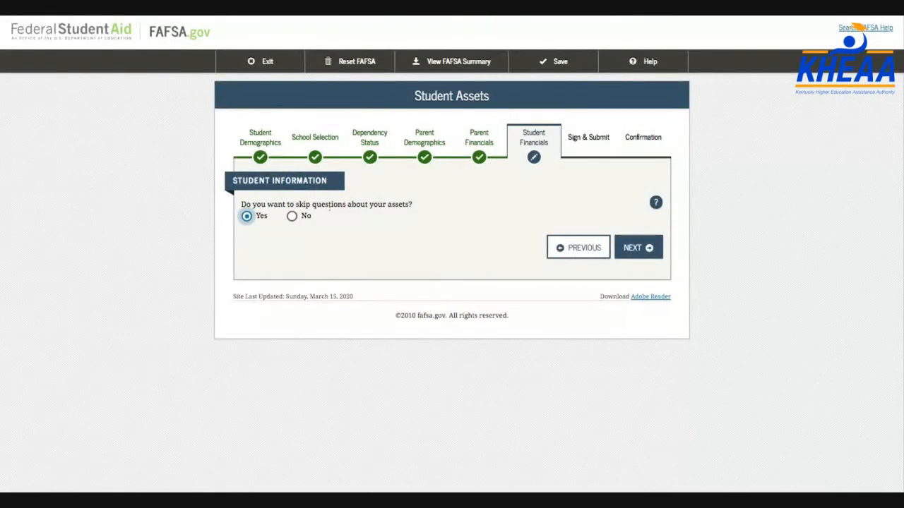
Answer No to skipping assets, then enter $2,000 cash and savings, 0 investments, 0 businesses
left_click(292, 216)
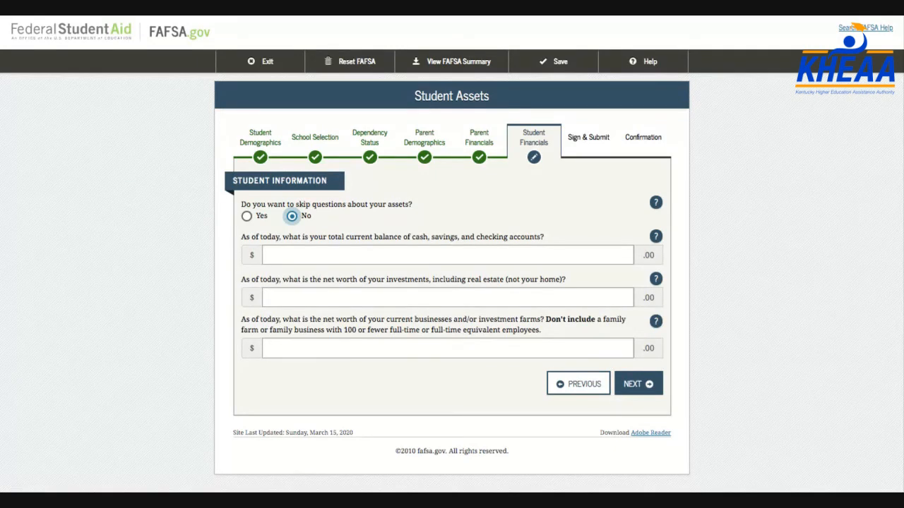
left_click(447, 254)
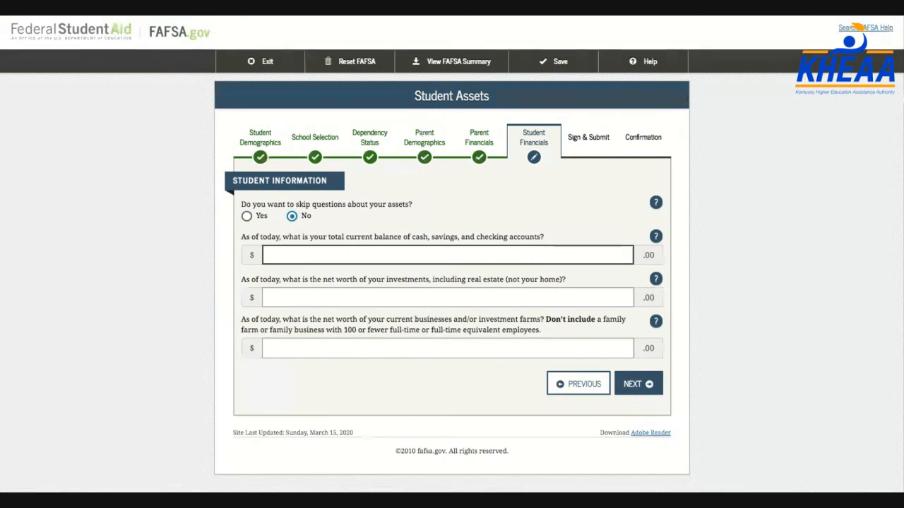
type("2000")
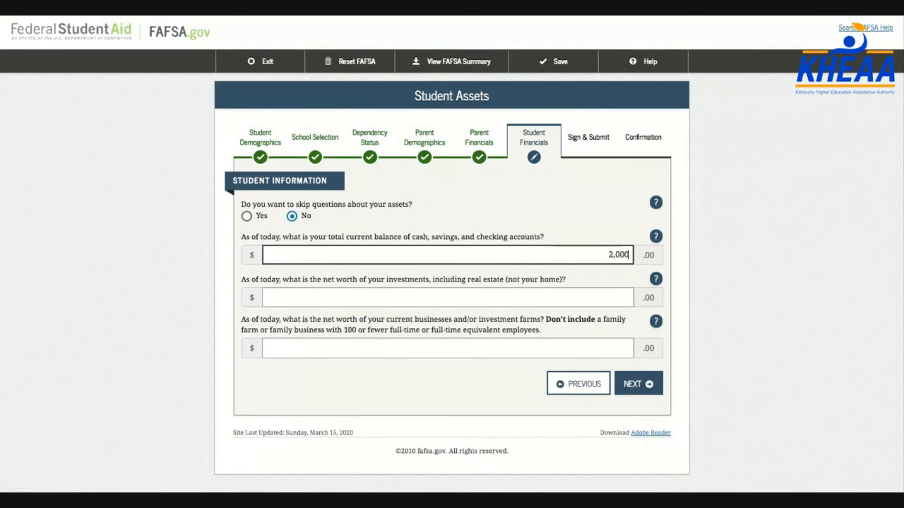
left_click(569, 291)
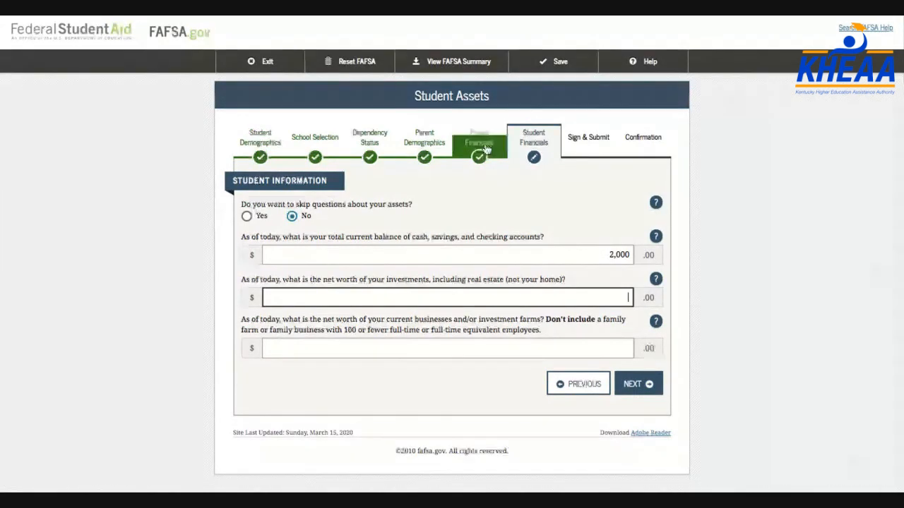
type("0")
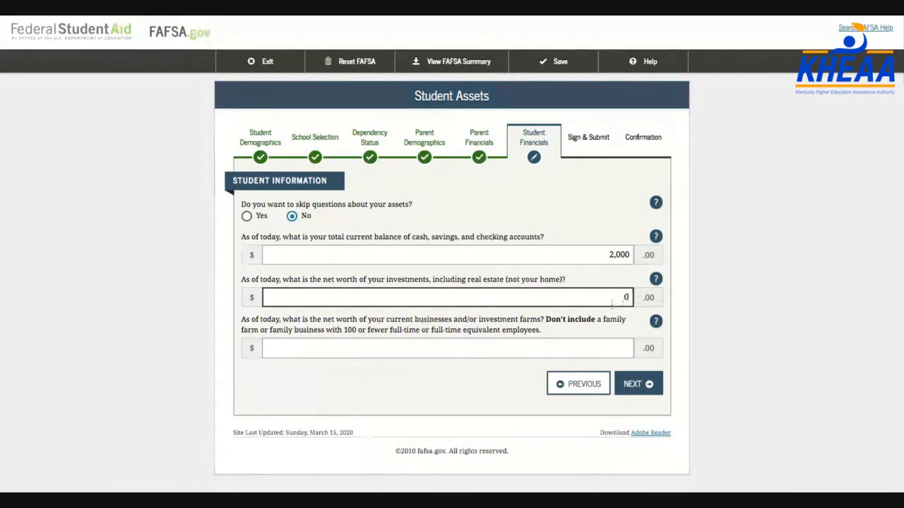
left_click(619, 344)
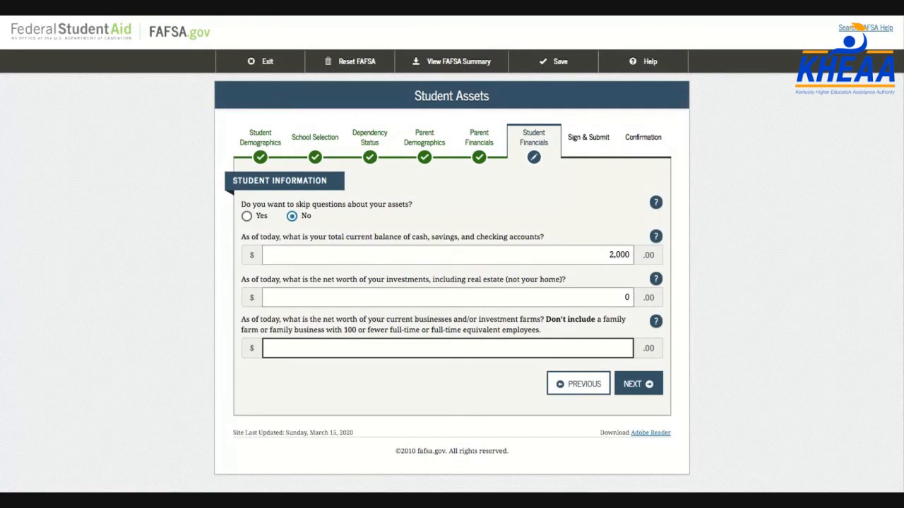
type("0")
left_click(650, 387)
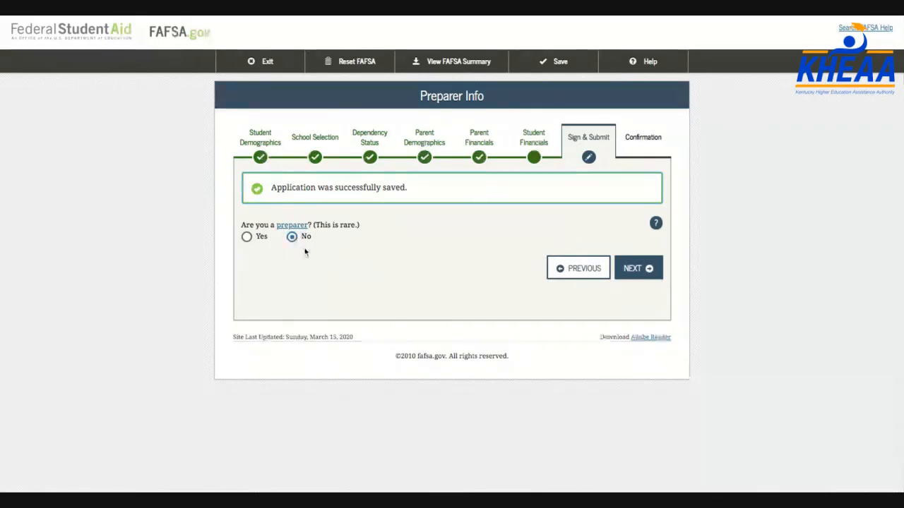
Review every section of the 2020-2021 FAFSA summary and proceed to the Signature Status page
left_click(633, 272)
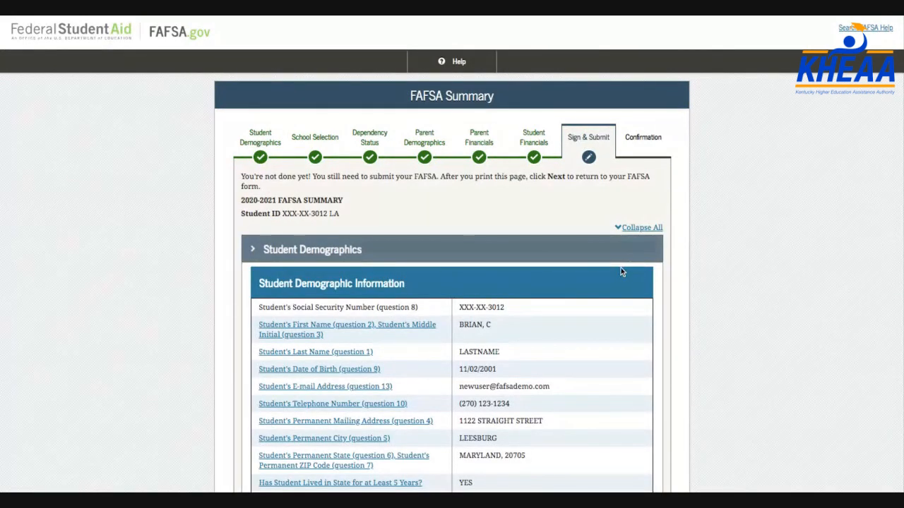
scroll(621, 272, "down", 8)
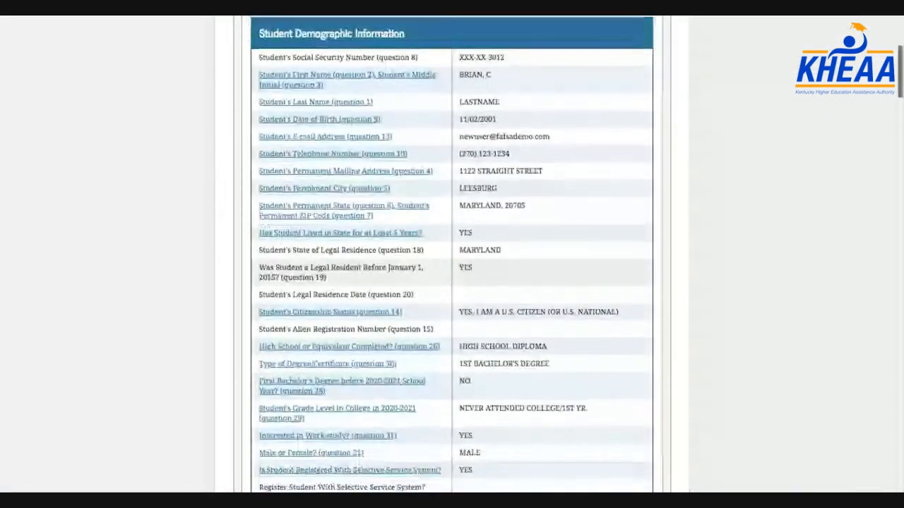
scroll(452, 254, "down", 7)
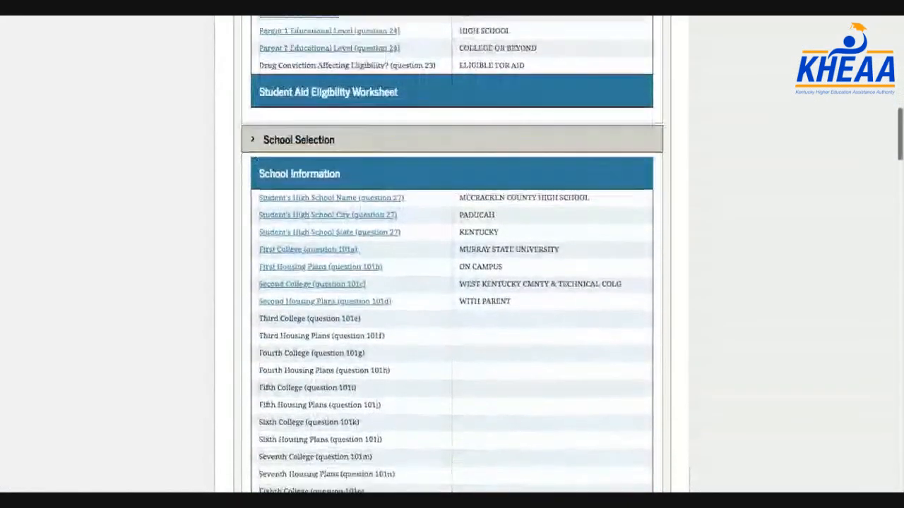
scroll(452, 254, "down", 6)
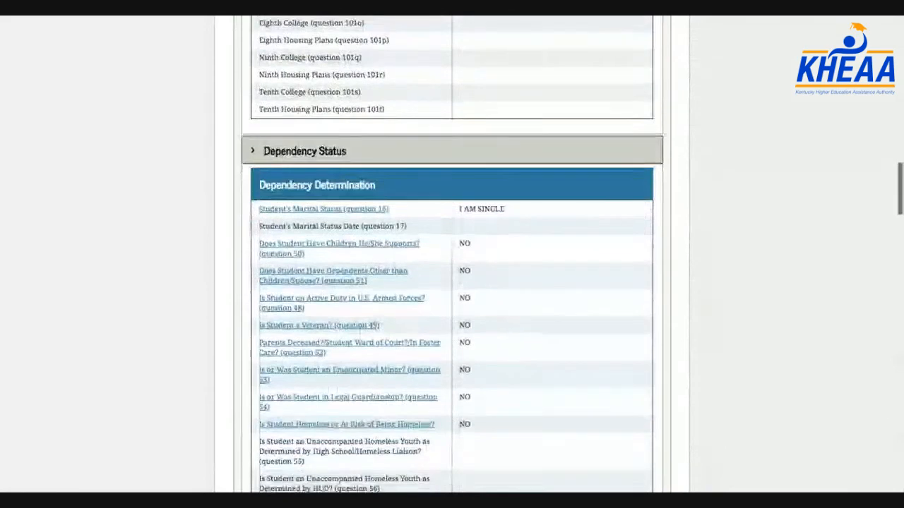
scroll(452, 255, "down", 6)
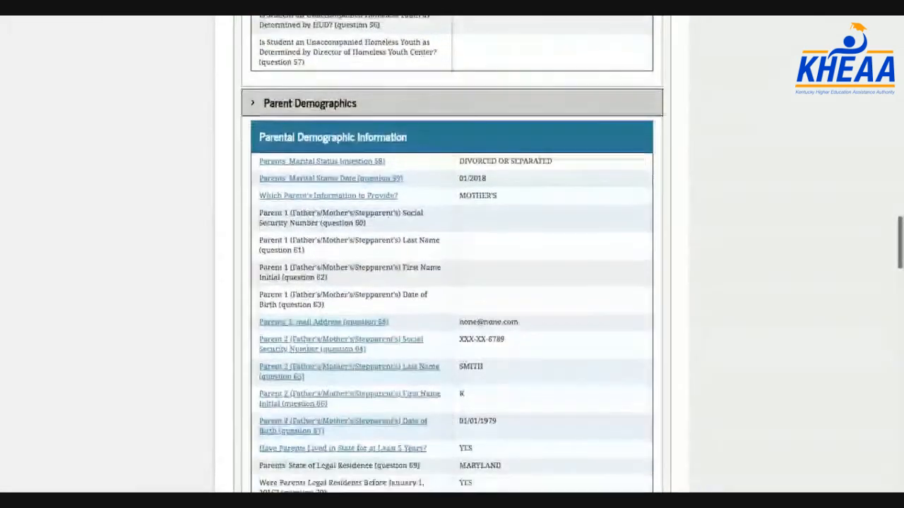
scroll(452, 254, "down", 6)
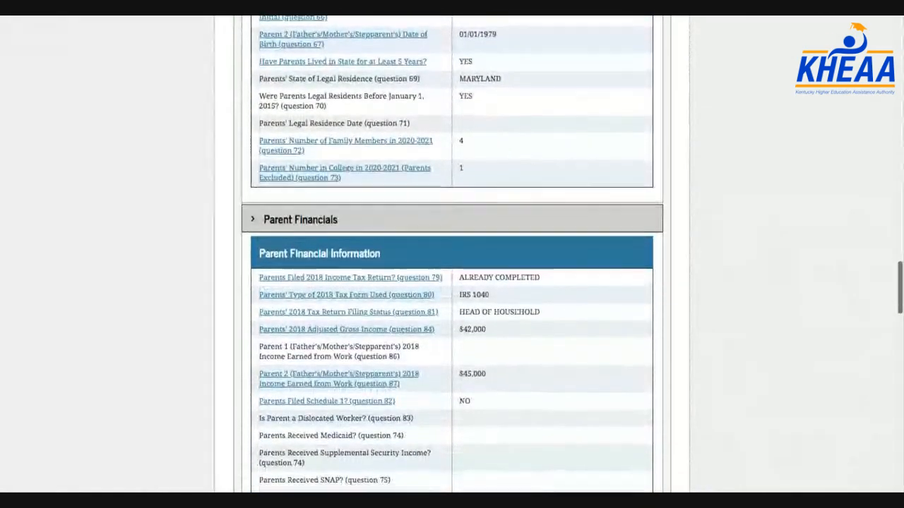
scroll(452, 254, "down", 5)
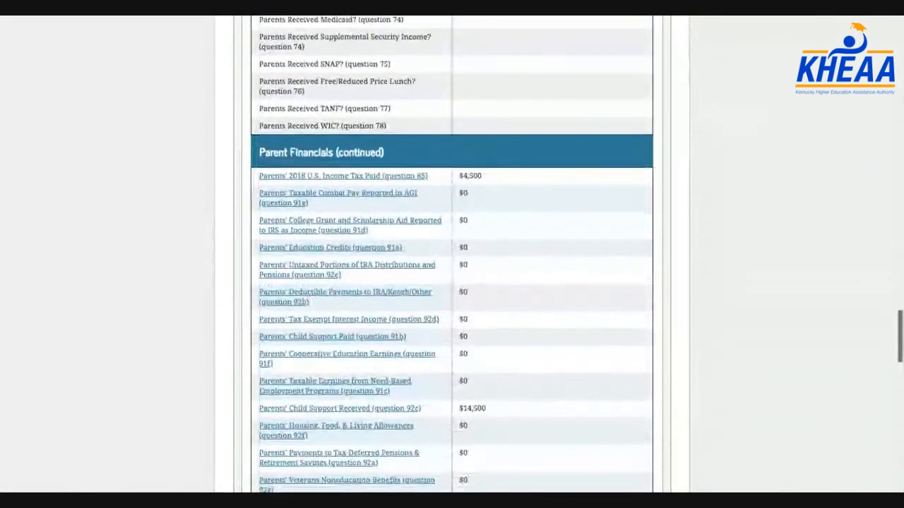
scroll(452, 254, "down", 7)
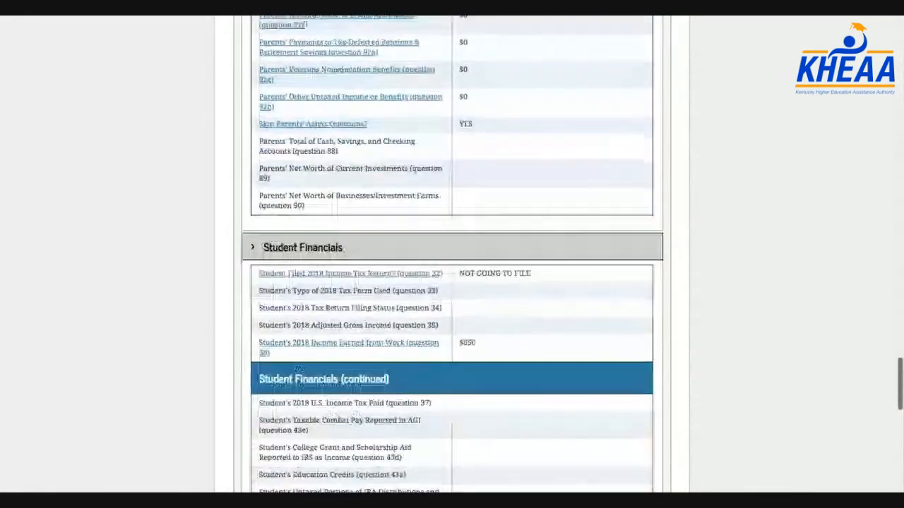
scroll(452, 254, "down", 5)
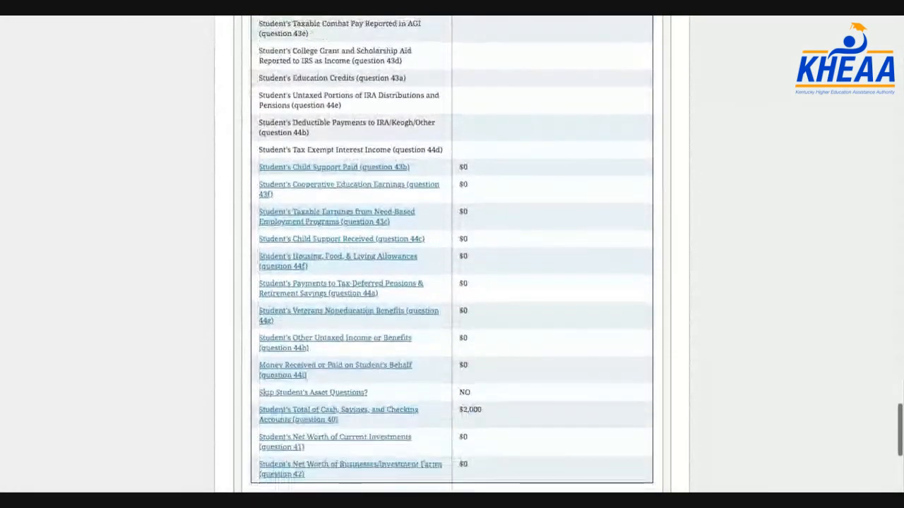
scroll(645, 252, "down", 2)
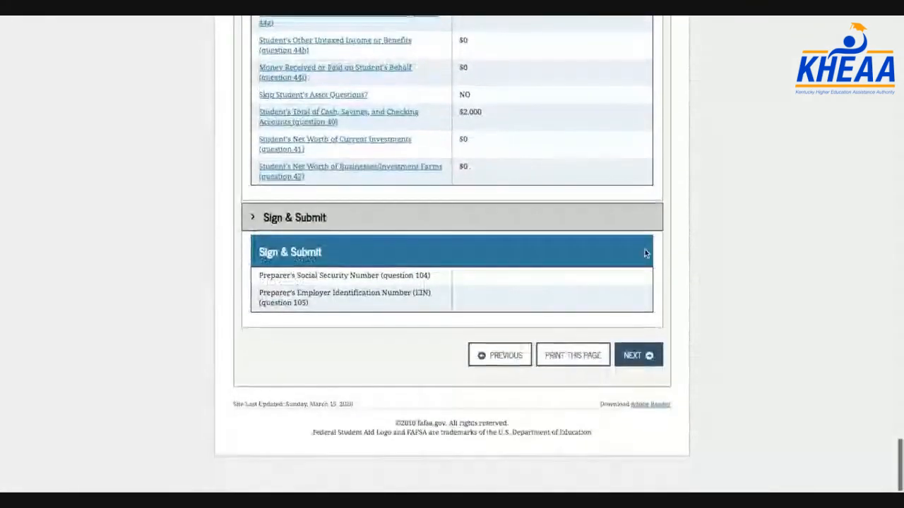
left_click(644, 357)
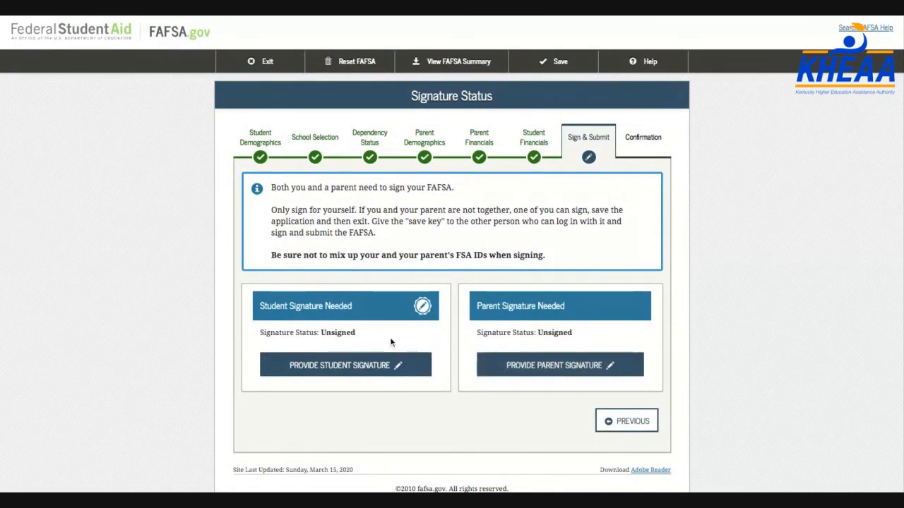
Agree to the student signature terms and sign the FAFSA electronically as the student
left_click(360, 377)
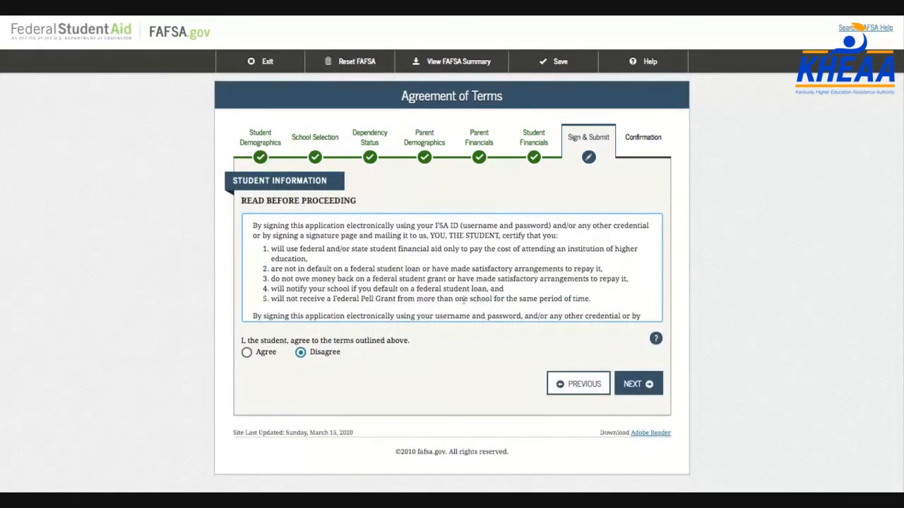
scroll(463, 300, "down", 2)
scroll(463, 301, "down", 5)
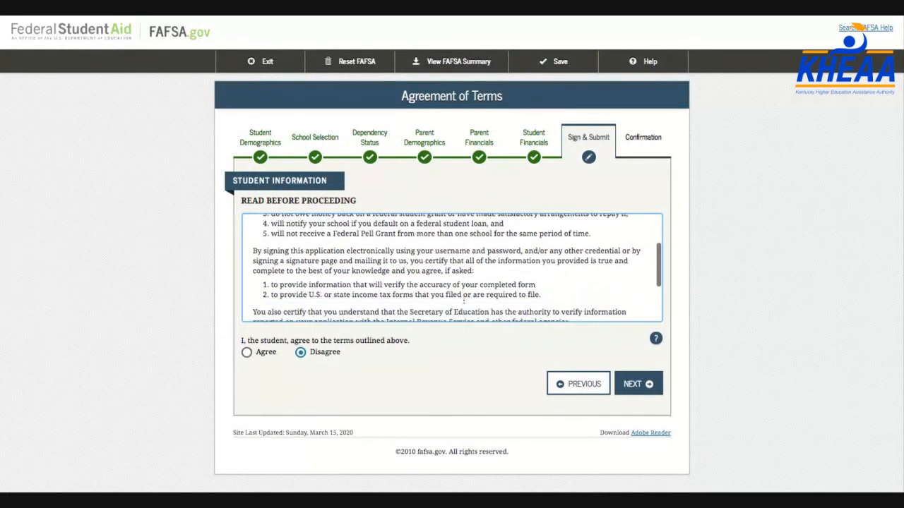
scroll(464, 300, "down", 1)
scroll(464, 286, "up", 2)
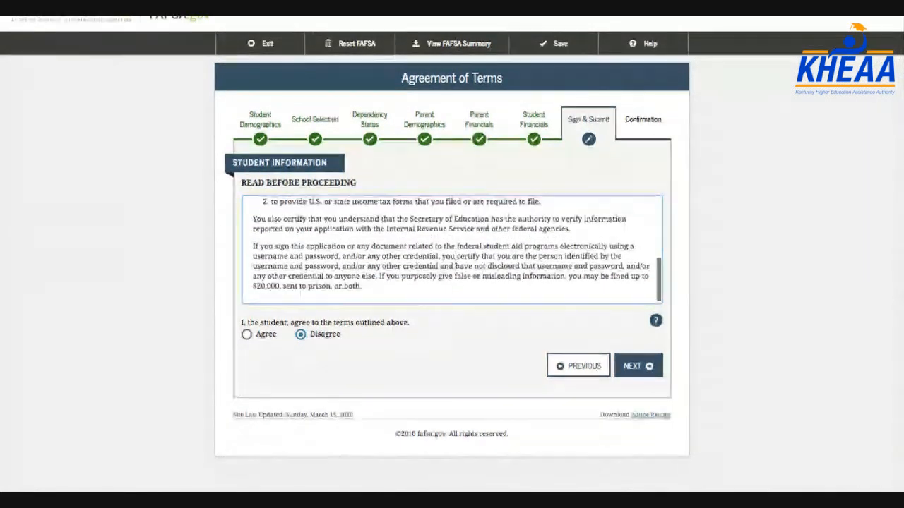
left_click(247, 335)
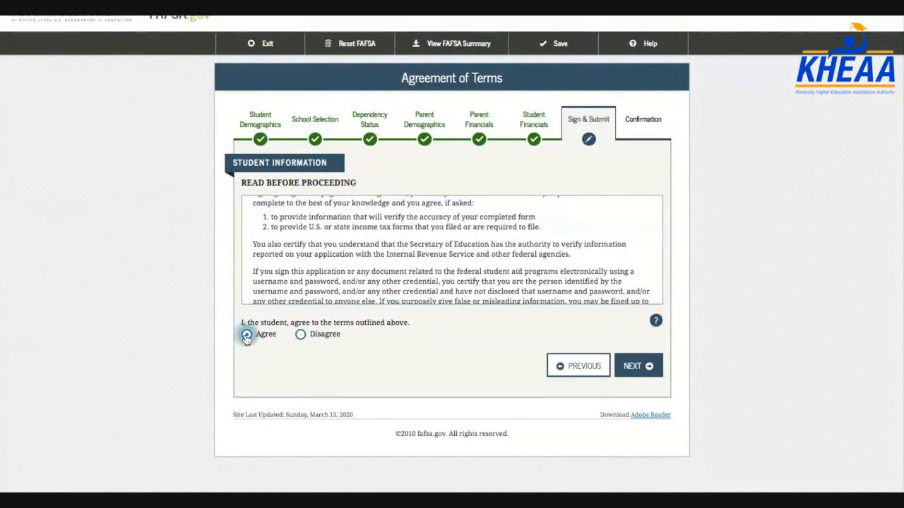
left_click(624, 365)
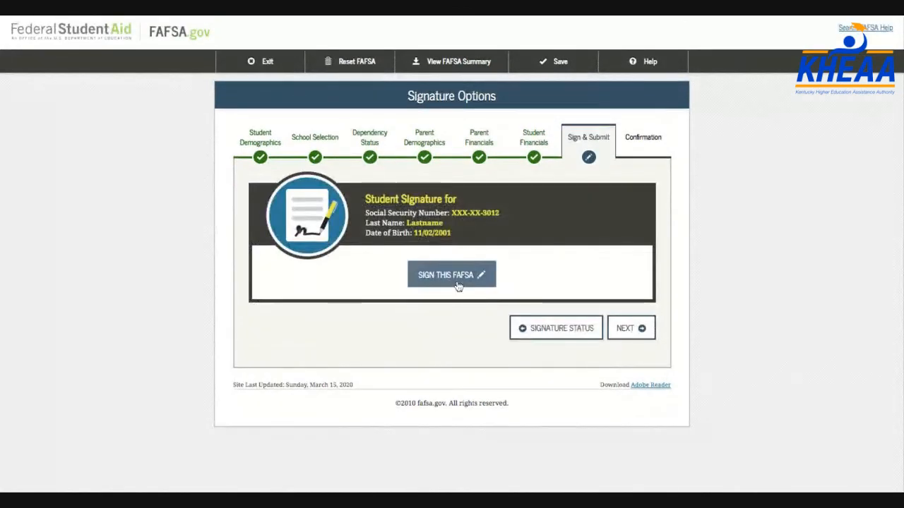
left_click(457, 282)
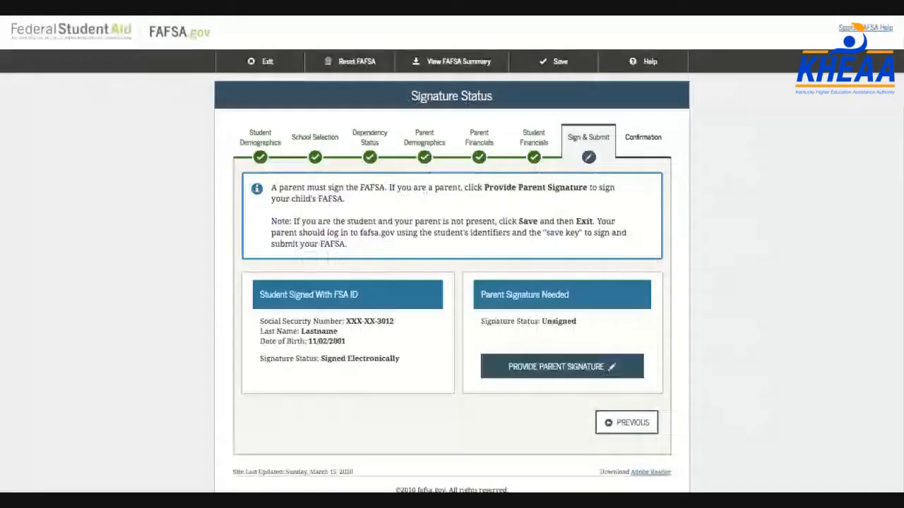
scroll(464, 317, "down", 1)
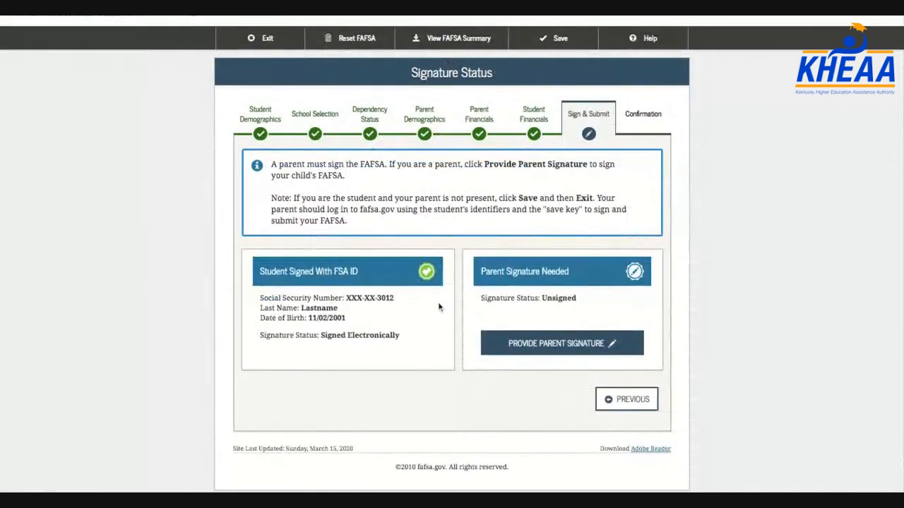